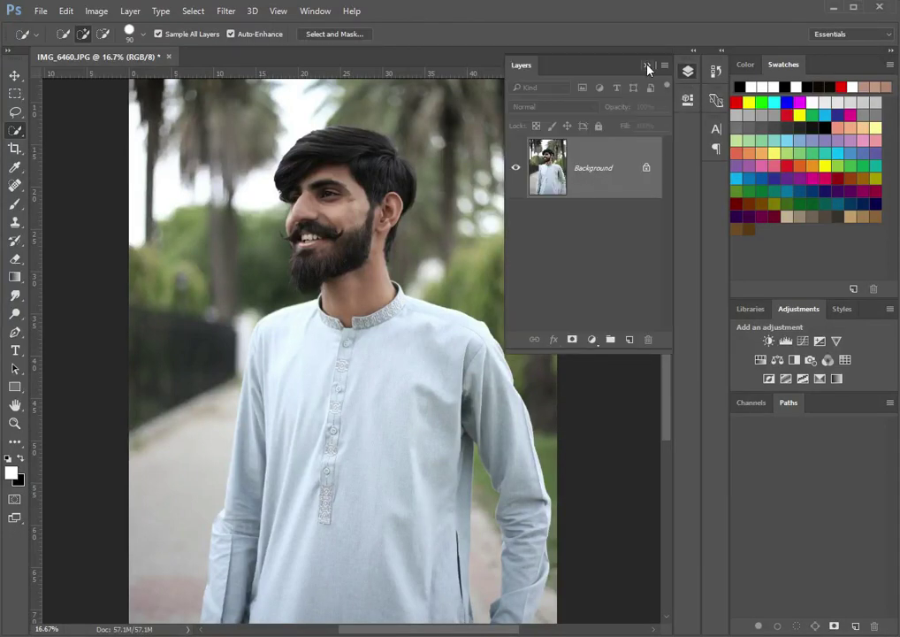
Collapse the Layers panel, pick the Move tool, and zoom from the face out to the whole portrait.
{"action": "left_click", "coordinate": [646, 67]}
{"action": "left_click", "coordinate": [15, 75]}
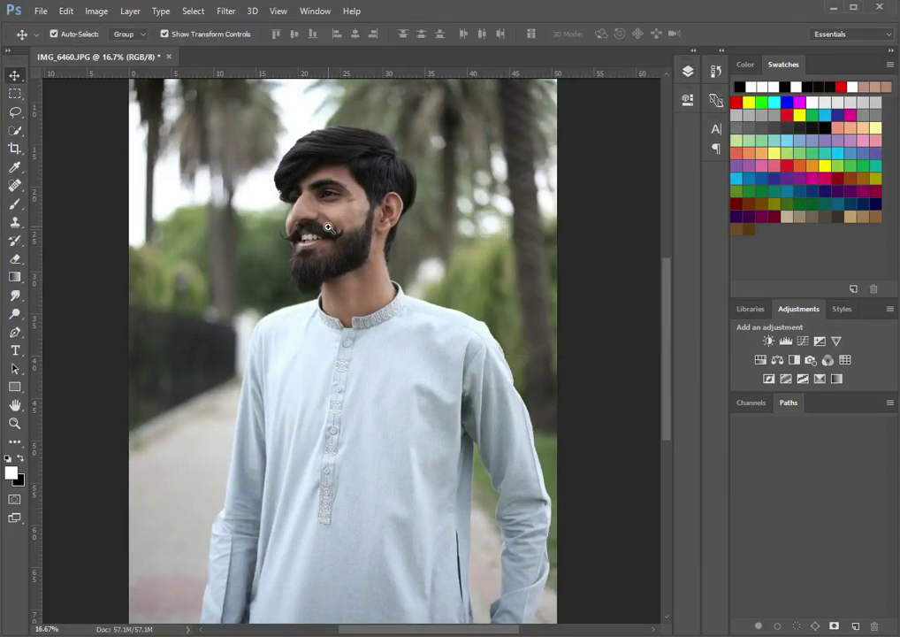
{"action": "scroll", "coordinate": [335, 229], "scroll_direction": "up", "scroll_amount": 4}
{"action": "scroll", "coordinate": [338, 245], "scroll_direction": "down", "scroll_amount": 1}
{"action": "mouse_move", "coordinate": [408, 468]}
{"action": "left_mouse_down"}
{"action": "mouse_move", "coordinate": [428, 429]}
{"action": "mouse_move", "coordinate": [363, 497]}
{"action": "mouse_move", "coordinate": [459, 261]}
{"action": "left_mouse_up"}
{"action": "scroll", "coordinate": [424, 458], "scroll_direction": "down", "scroll_amount": 1}
{"action": "scroll", "coordinate": [433, 471], "scroll_direction": "down", "scroll_amount": 1}
{"action": "scroll", "coordinate": [433, 471], "scroll_direction": "down", "scroll_amount": 2}
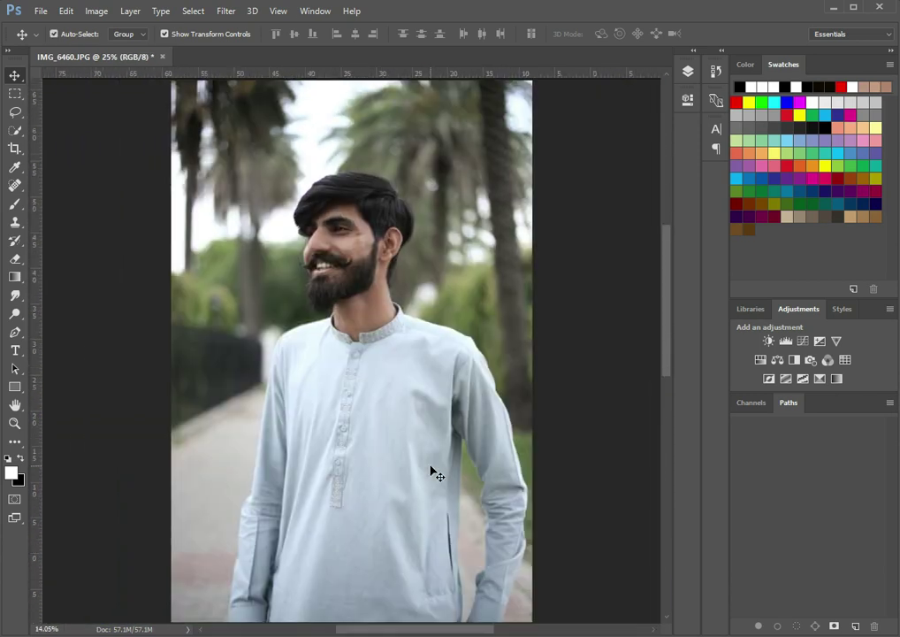
{"action": "left_click", "coordinate": [227, 12]}
Launch Liquify and zoom in and out to frame the man's head.
{"action": "left_click", "coordinate": [243, 117]}
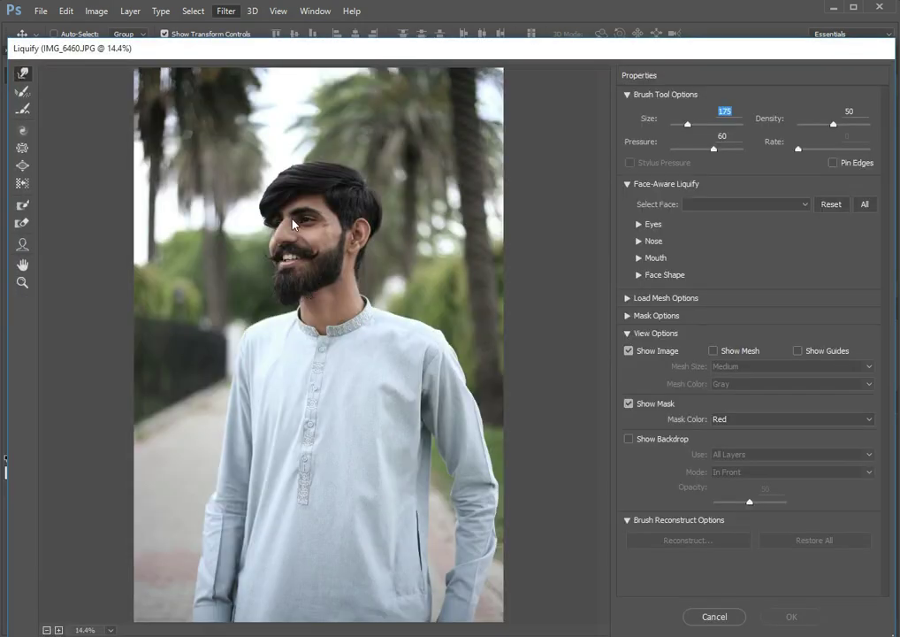
{"action": "scroll", "coordinate": [295, 212], "scroll_direction": "up", "scroll_amount": 1}
{"action": "scroll", "coordinate": [353, 323], "scroll_direction": "up", "scroll_amount": 1}
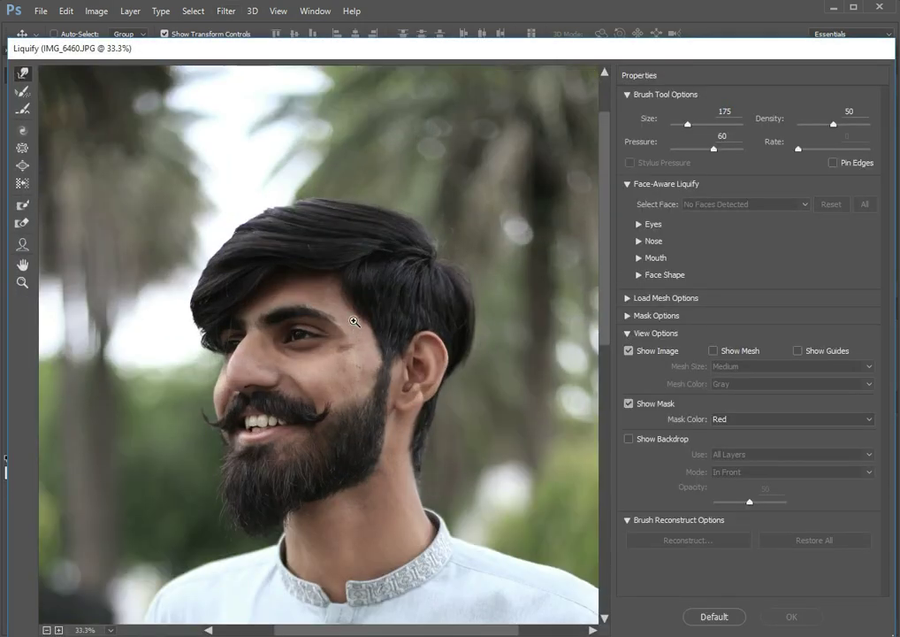
{"action": "scroll", "coordinate": [311, 280], "scroll_direction": "up", "scroll_amount": 1}
{"action": "scroll", "coordinate": [333, 263], "scroll_direction": "down", "scroll_amount": 1}
{"action": "scroll", "coordinate": [327, 251], "scroll_direction": "up", "scroll_amount": 10}
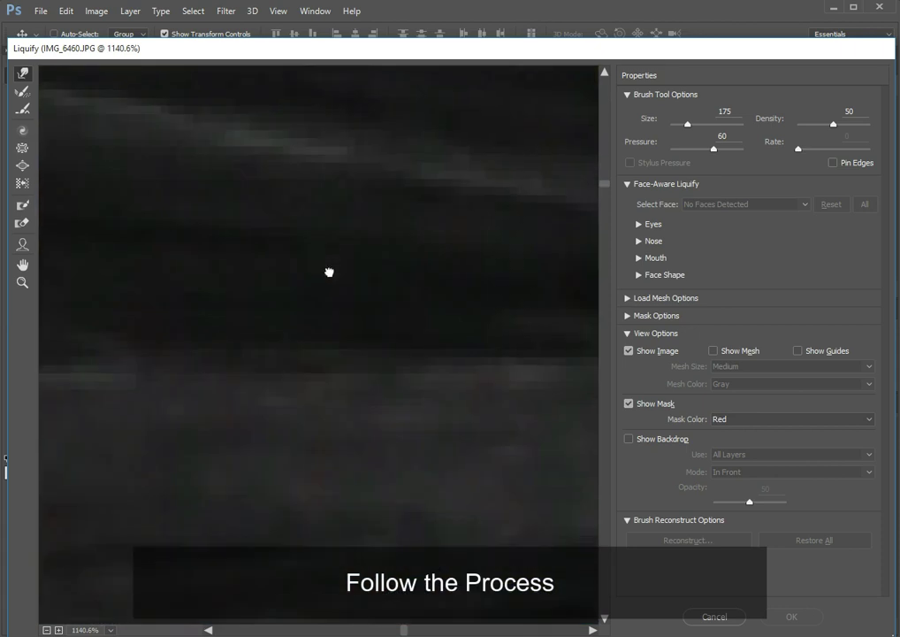
{"action": "scroll", "coordinate": [336, 288], "scroll_direction": "down", "scroll_amount": 2}
{"action": "scroll", "coordinate": [334, 291], "scroll_direction": "down", "scroll_amount": 5}
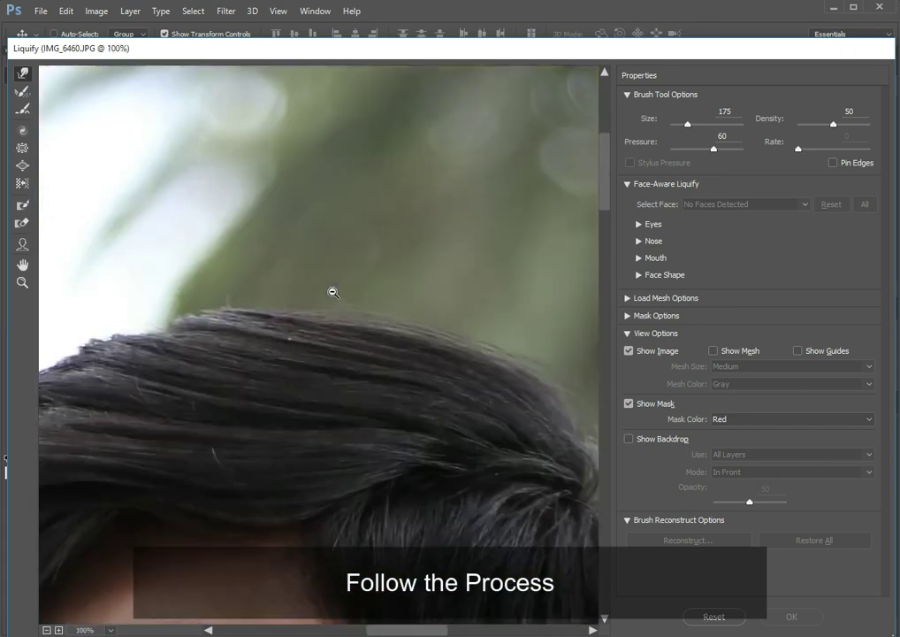
{"action": "scroll", "coordinate": [322, 446], "scroll_direction": "down", "scroll_amount": 1}
Set the Forward Warp brush size to 200 and push the top of the hair upward.
{"action": "left_click", "coordinate": [725, 112]}
{"action": "type", "text": "200"}
{"action": "key", "text": "Tab"}
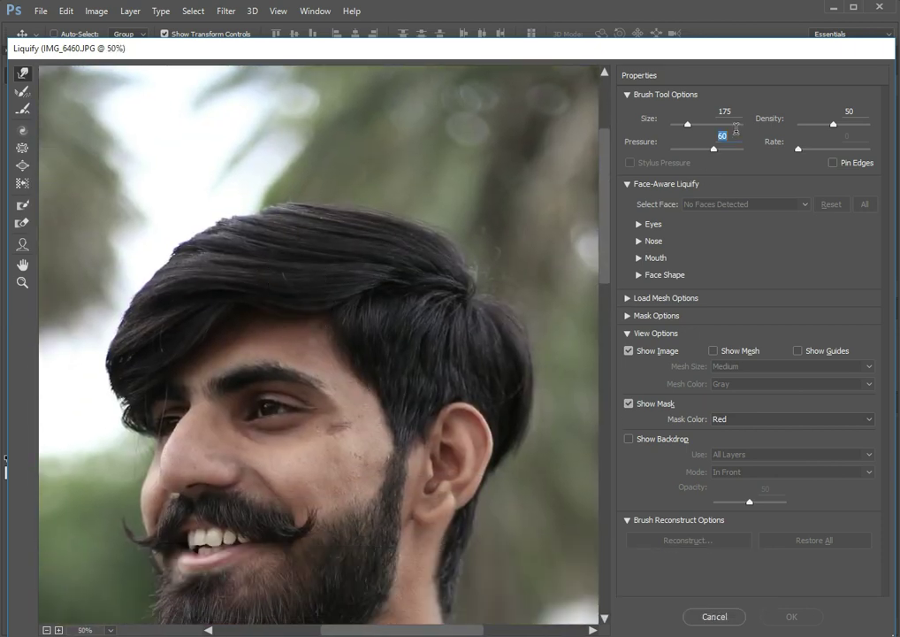
{"action": "mouse_move", "coordinate": [372, 191]}
{"action": "left_mouse_down"}
{"action": "mouse_move", "coordinate": [326, 207]}
{"action": "mouse_move", "coordinate": [197, 222]}
{"action": "mouse_move", "coordinate": [115, 301]}
{"action": "mouse_move", "coordinate": [155, 242]}
{"action": "left_mouse_up"}
Resize the warp brush, push another part of the hair up, and apply the Liquify warp.
{"action": "key", "text": "bracketleft"}
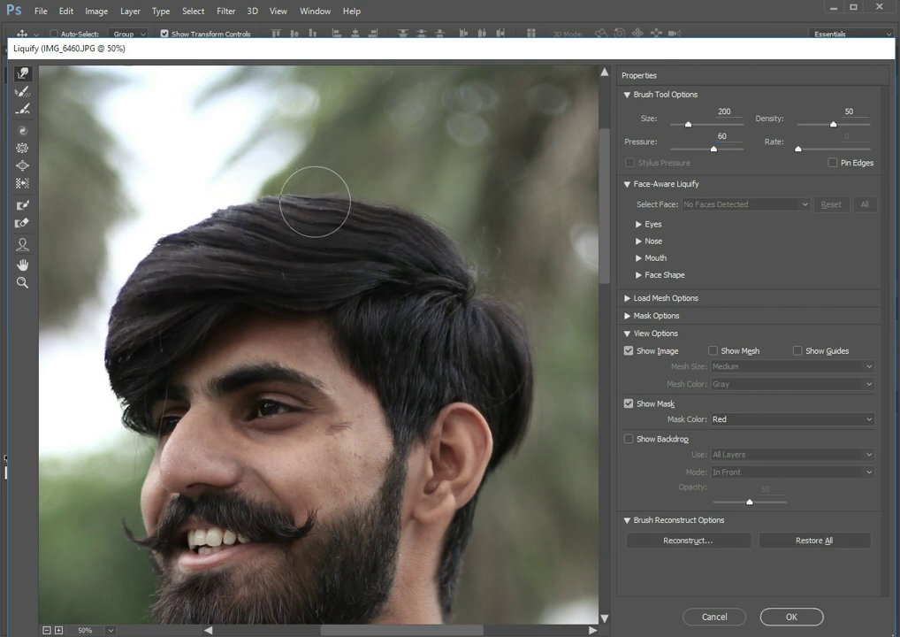
{"action": "key", "text": "bracketright"}
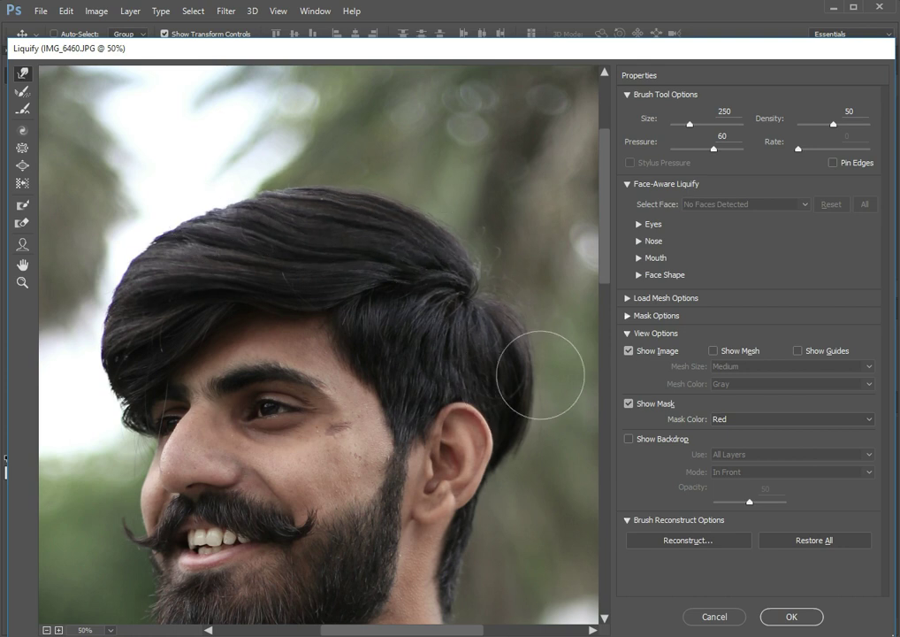
{"action": "key", "text": "bracketleft"}
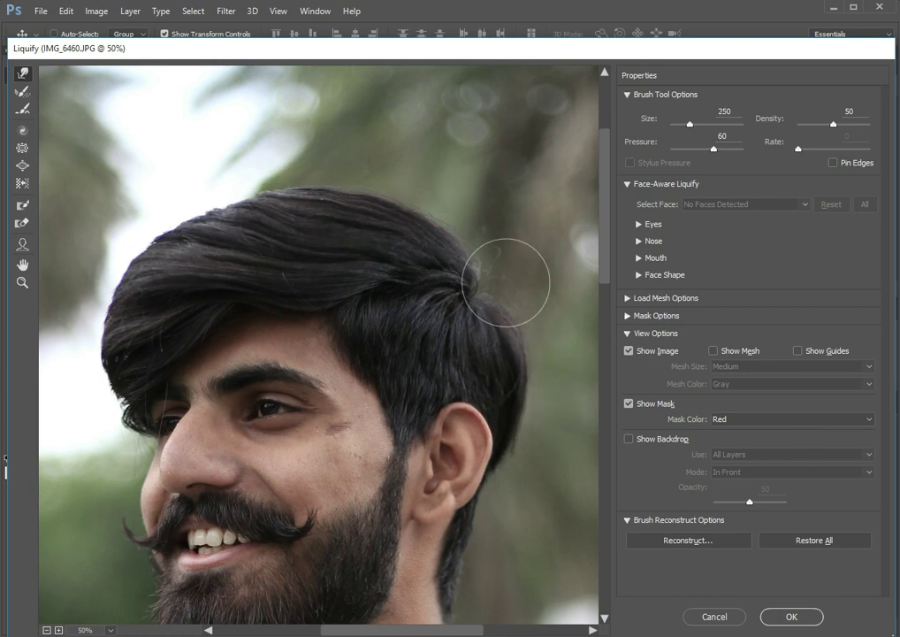
{"action": "left_click_drag", "start_coordinate": [331, 432], "coordinate": [380, 374]}
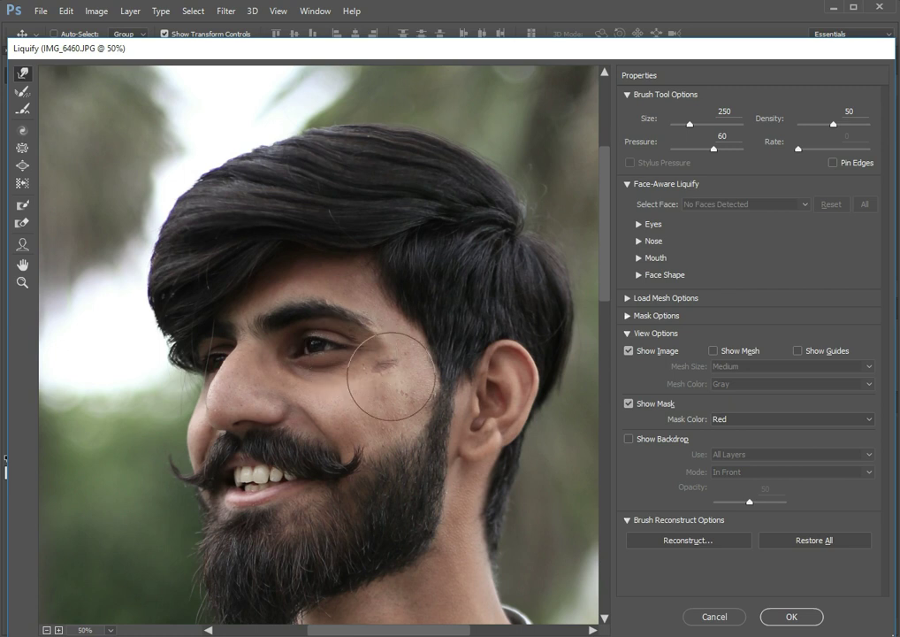
{"action": "key", "text": "Return"}
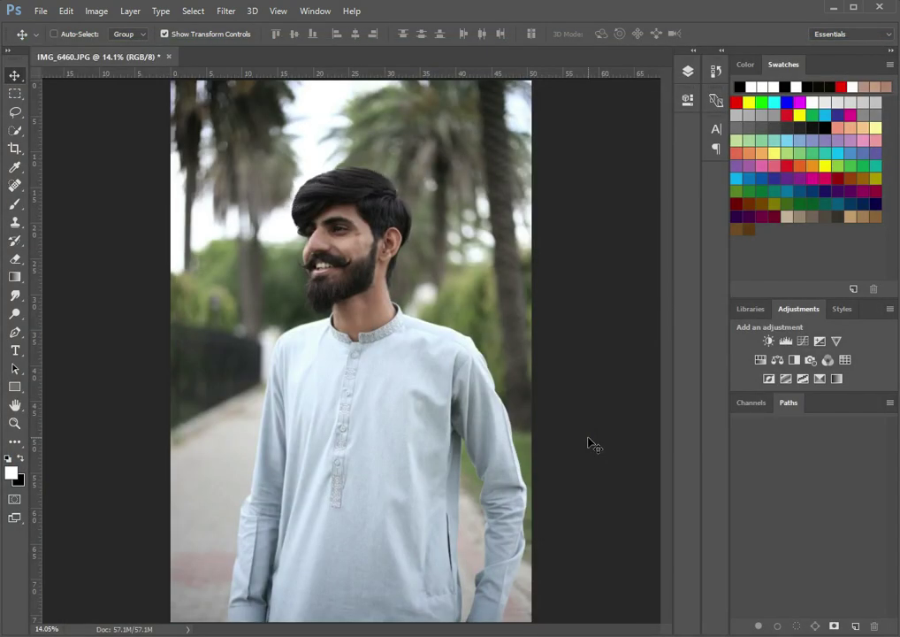
Zoom in on the face and erase the dark cheek scar with the Spot Healing Brush.
{"action": "left_click", "coordinate": [328, 269]}
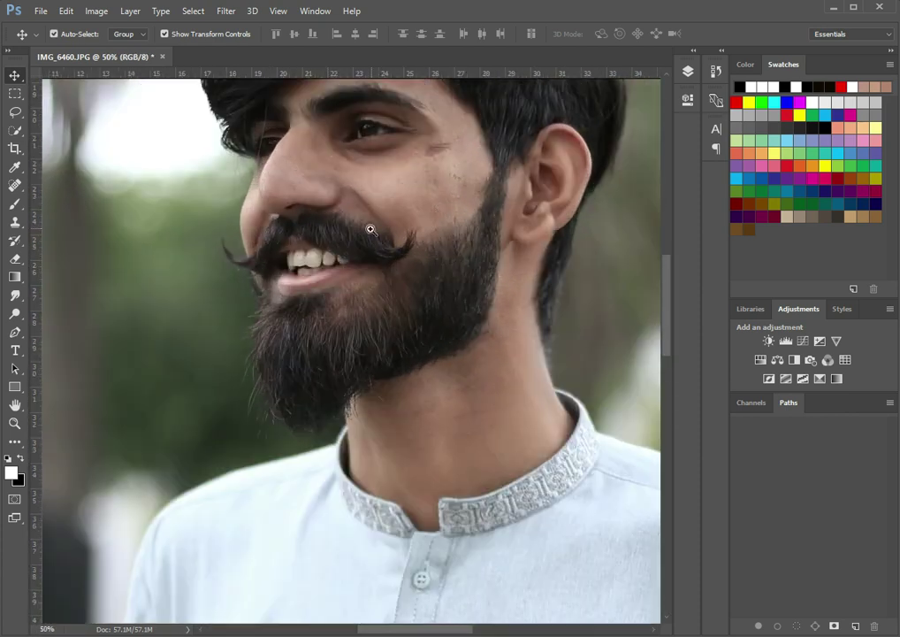
{"action": "left_click", "coordinate": [402, 321]}
{"action": "left_click", "coordinate": [370, 368]}
{"action": "left_click", "coordinate": [14, 184]}
{"action": "left_click", "coordinate": [79, 185]}
{"action": "left_click_drag", "start_coordinate": [388, 286], "coordinate": [366, 297]}
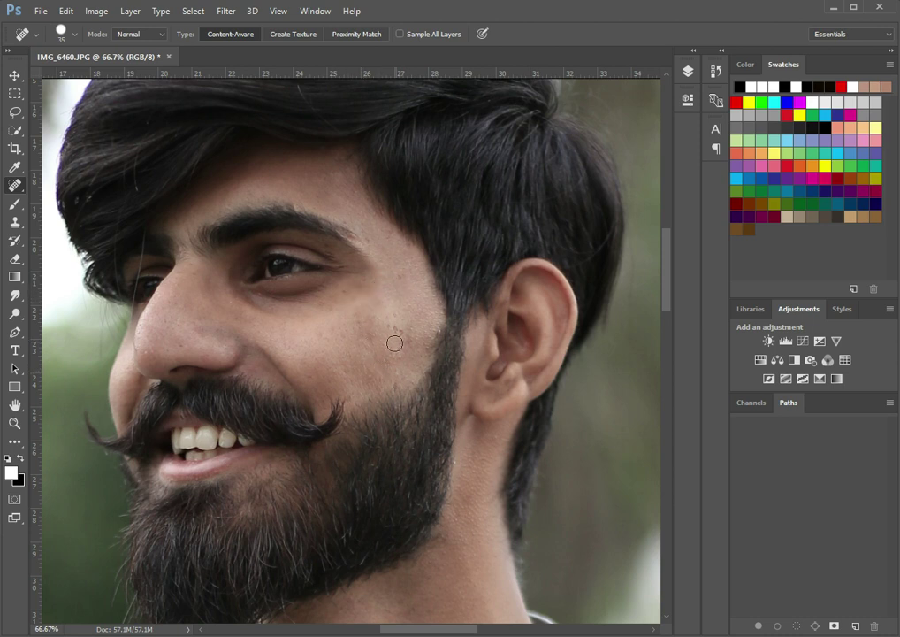
{"action": "left_click_drag", "start_coordinate": [381, 358], "coordinate": [408, 332]}
{"action": "left_click", "coordinate": [689, 72]}
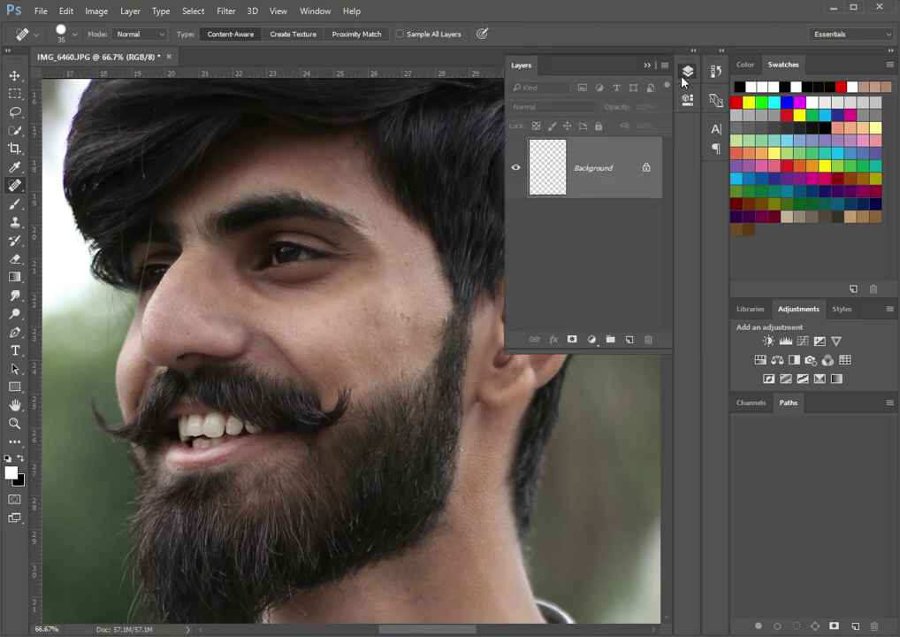
Switch to the Mixer Brush at 40% wet, load, mix and flow, and sample a skin tone.
{"action": "left_click", "coordinate": [15, 204]}
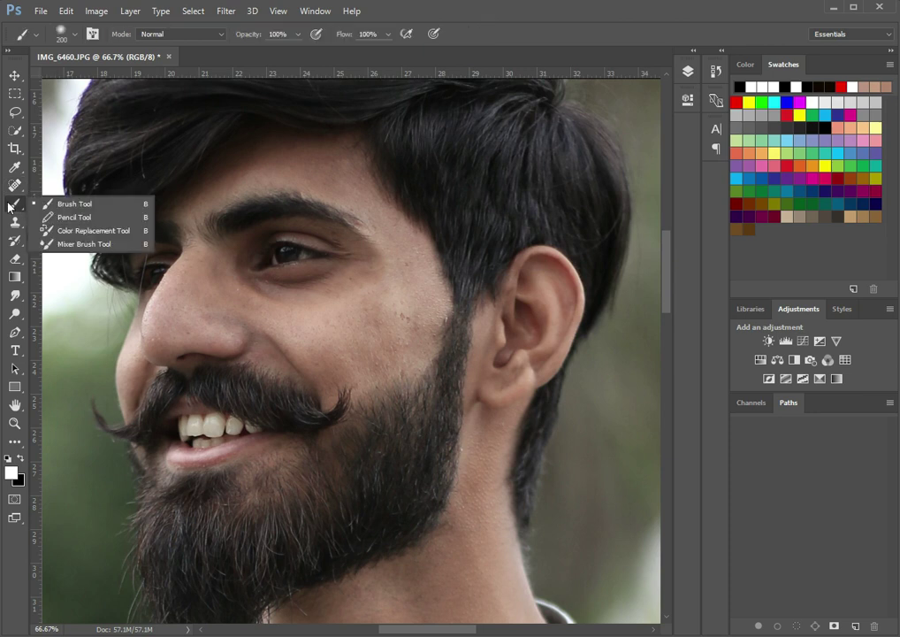
{"action": "right_click", "coordinate": [15, 203]}
{"action": "left_click", "coordinate": [89, 244]}
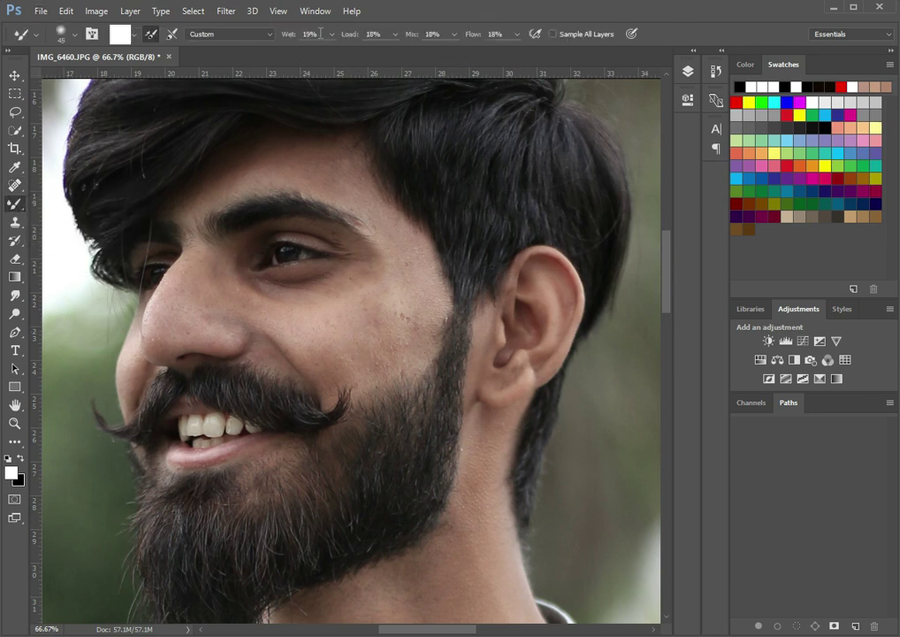
{"action": "type", "text": "0"}
{"action": "key", "text": "Tab"}
{"action": "type", "text": "4"}
{"action": "left_click", "coordinate": [338, 329], "text": "alt"}
Enlarge the brush to 150 and smooth the skin under the eye and on the cheek.
{"action": "key", "text": "bracketright"}
{"action": "key", "text": "bracketright"}
{"action": "key", "text": "bracketright"}
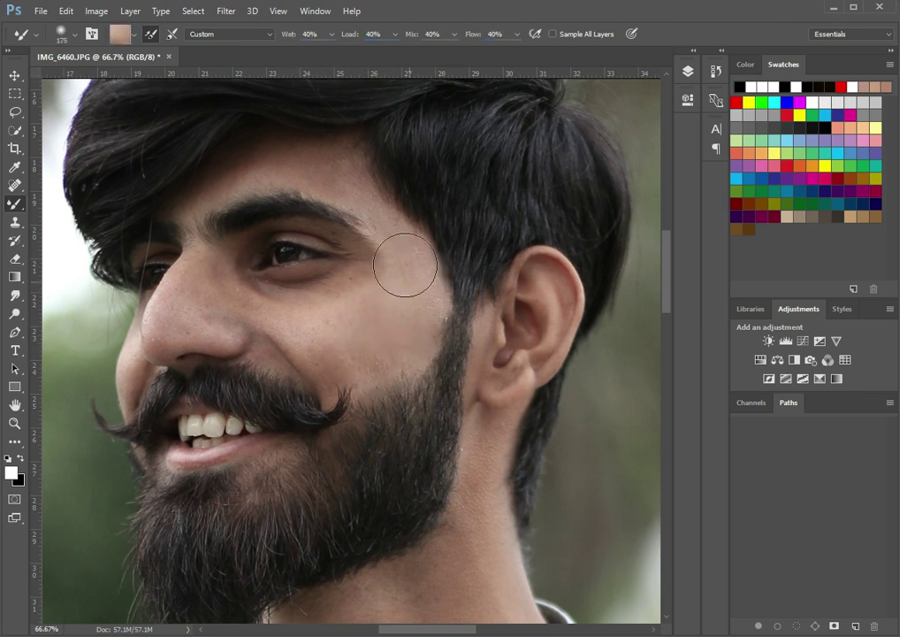
{"action": "mouse_move", "coordinate": [335, 297]}
{"action": "left_mouse_down"}
{"action": "mouse_move", "coordinate": [257, 297]}
{"action": "mouse_move", "coordinate": [216, 267]}
{"action": "mouse_move", "coordinate": [234, 322]}
{"action": "mouse_move", "coordinate": [336, 350]}
{"action": "left_mouse_up"}
{"action": "key", "text": "bracketleft"}
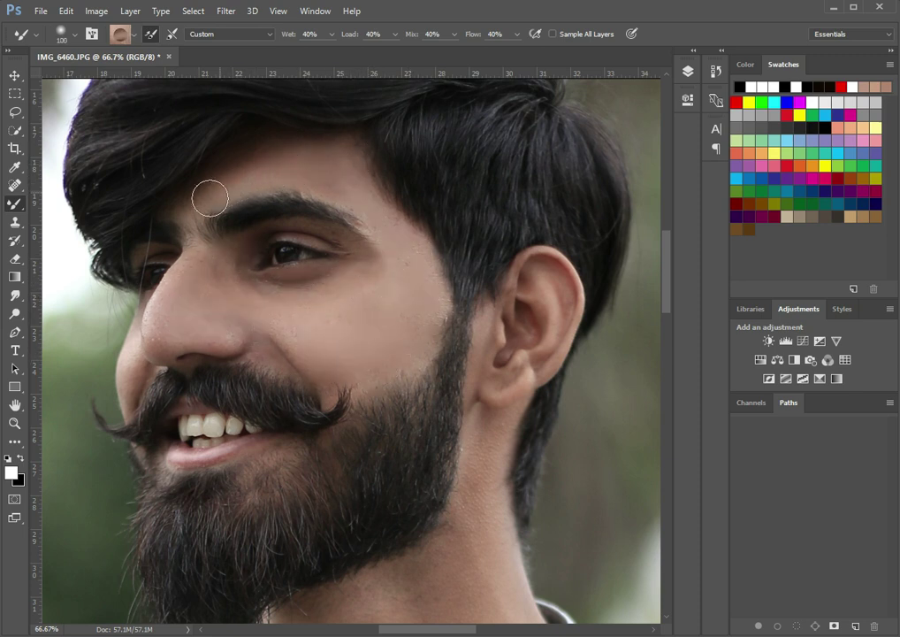
{"action": "key", "text": "bracketleft"}
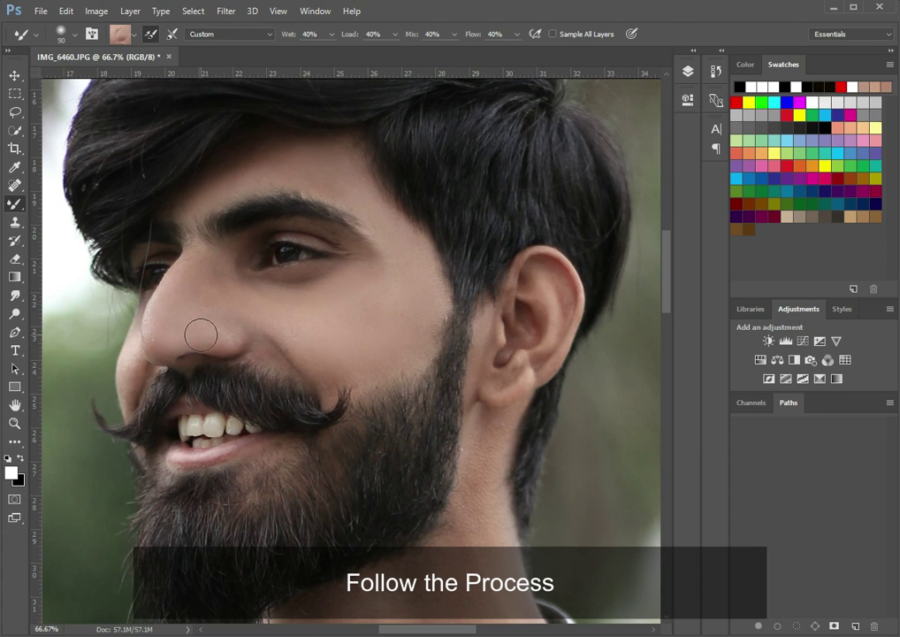
{"action": "scroll", "coordinate": [466, 488], "scroll_direction": "down", "scroll_amount": 5}
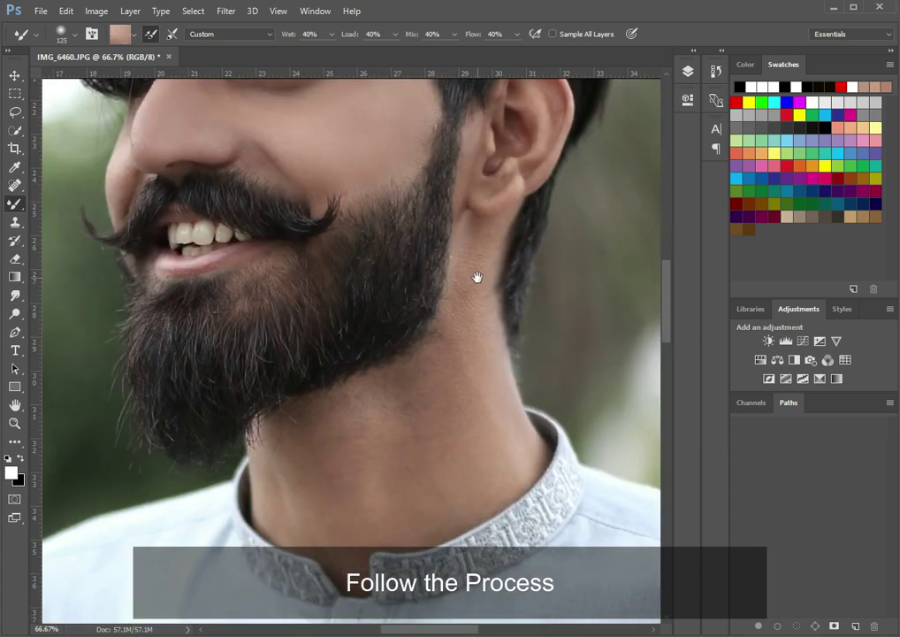
{"action": "key", "text": "bracketright"}
{"action": "key", "text": "bracketright"}
{"action": "key", "text": "bracketright"}
{"action": "key", "text": "bracketleft"}
{"action": "key", "text": "bracketleft"}
{"action": "key", "text": "bracketleft"}
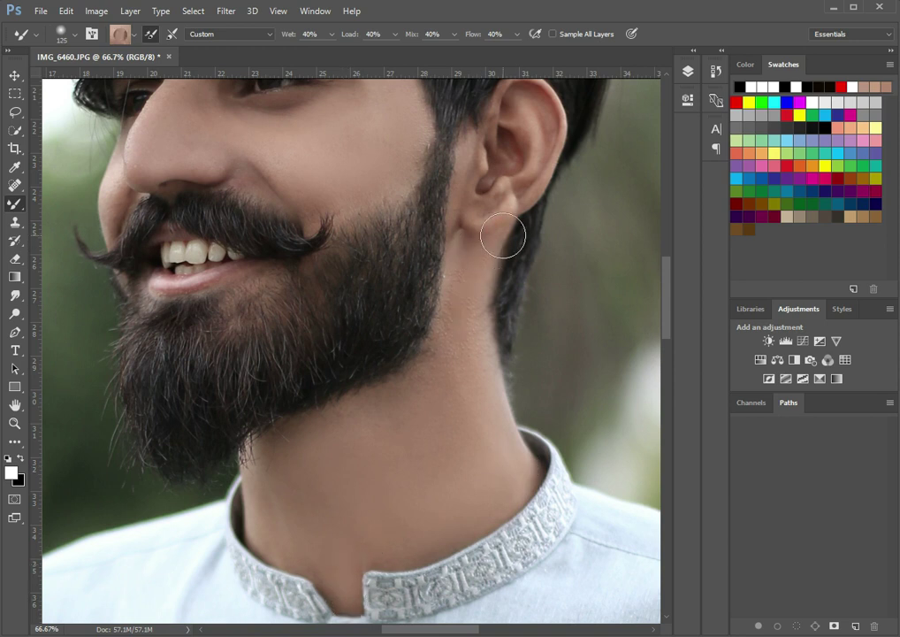
Shrink the Mixer Brush to 80 and smaller while moving over the forehead, nose and neck.
{"action": "scroll", "coordinate": [504, 226], "scroll_direction": "up", "scroll_amount": 3}
{"action": "key", "text": "bracketleft"}
{"action": "scroll", "coordinate": [430, 269], "scroll_direction": "up", "scroll_amount": 2}
{"action": "scroll", "coordinate": [430, 269], "scroll_direction": "left", "scroll_amount": 3}
{"action": "key", "text": "bracketleft"}
{"action": "key", "text": "bracketleft"}
{"action": "key", "text": "bracketleft"}
{"action": "key", "text": "bracketleft"}
{"action": "key", "text": "bracketleft"}
{"action": "scroll", "coordinate": [345, 401], "scroll_direction": "down", "scroll_amount": 1}
{"action": "scroll", "coordinate": [354, 407], "scroll_direction": "down", "scroll_amount": 1}
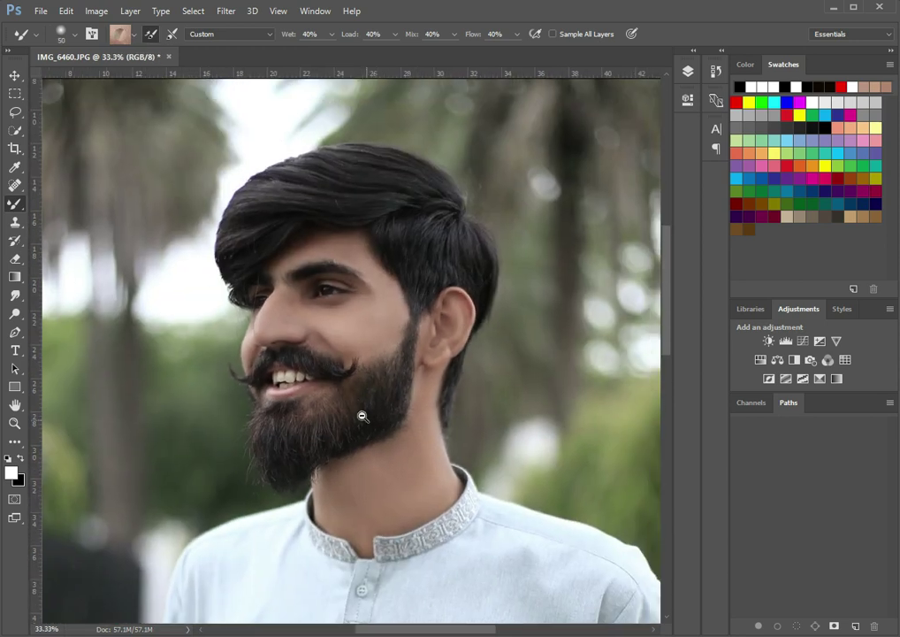
{"action": "scroll", "coordinate": [361, 413], "scroll_direction": "down", "scroll_amount": 1}
{"action": "left_click", "coordinate": [687, 71]}
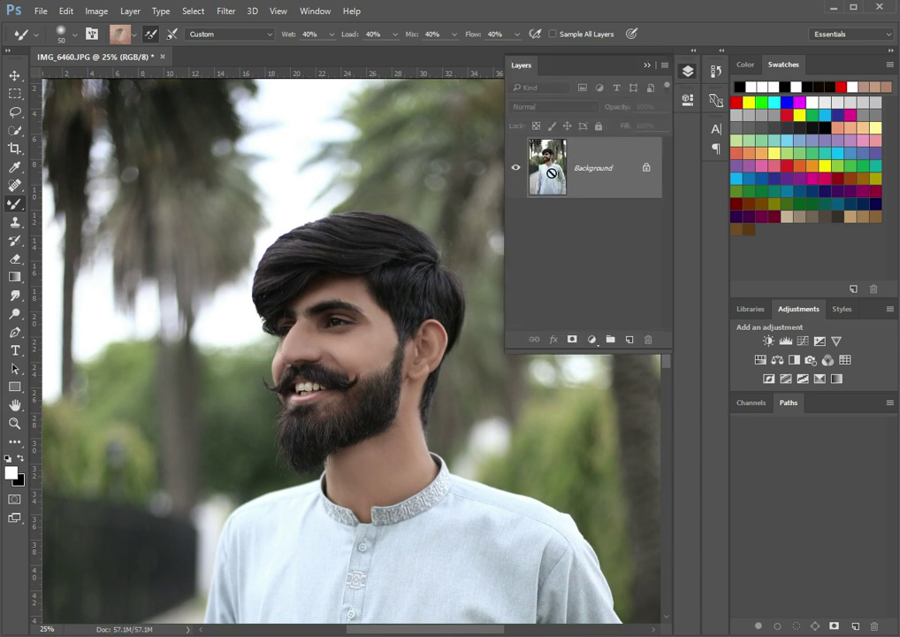
Duplicate the photo as Layer 1, set its blend mode to Vivid Light, and invert it.
{"action": "key", "text": "ctrl+j"}
{"action": "scroll", "coordinate": [371, 353], "scroll_direction": "up", "scroll_amount": 1}
{"action": "scroll", "coordinate": [380, 359], "scroll_direction": "up", "scroll_amount": 1}
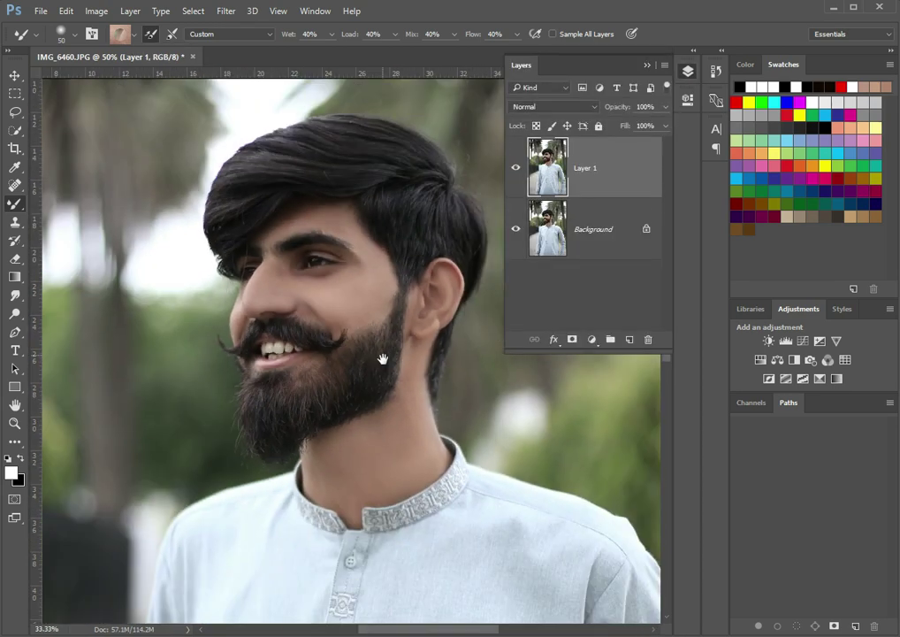
{"action": "scroll", "coordinate": [382, 359], "scroll_direction": "down", "scroll_amount": 1}
{"action": "left_click", "coordinate": [566, 106]}
{"action": "left_click", "coordinate": [541, 279]}
{"action": "left_click", "coordinate": [594, 107]}
{"action": "left_click", "coordinate": [566, 268]}
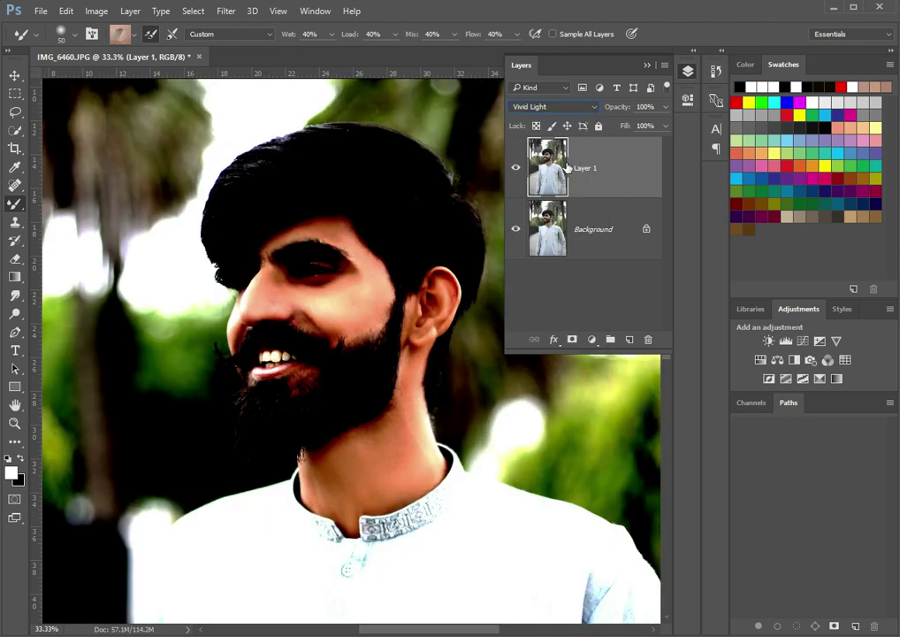
{"action": "key", "text": "ctrl+i"}
Apply a High Pass filter with a small radius to Layer 1.
{"action": "left_click", "coordinate": [226, 11]}
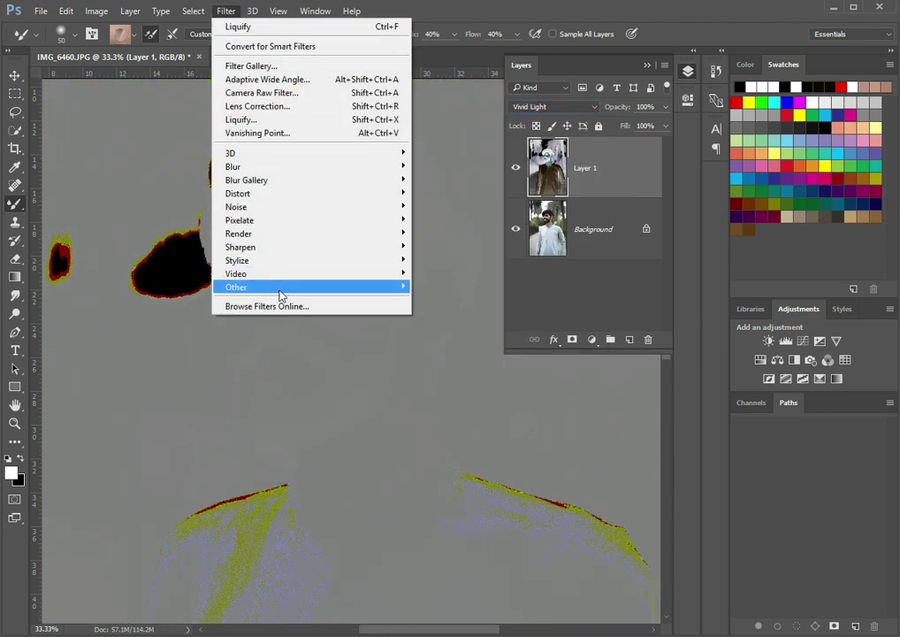
{"action": "mouse_move", "coordinate": [236, 287]}
{"action": "left_click", "coordinate": [441, 302]}
{"action": "mouse_move", "coordinate": [470, 135]}
{"action": "left_mouse_down"}
{"action": "mouse_move", "coordinate": [637, 141]}
{"action": "mouse_move", "coordinate": [699, 130]}
{"action": "left_mouse_up"}
{"action": "mouse_move", "coordinate": [618, 350]}
{"action": "left_mouse_down"}
{"action": "mouse_move", "coordinate": [599, 347]}
{"action": "mouse_move", "coordinate": [681, 346]}
{"action": "left_mouse_up"}
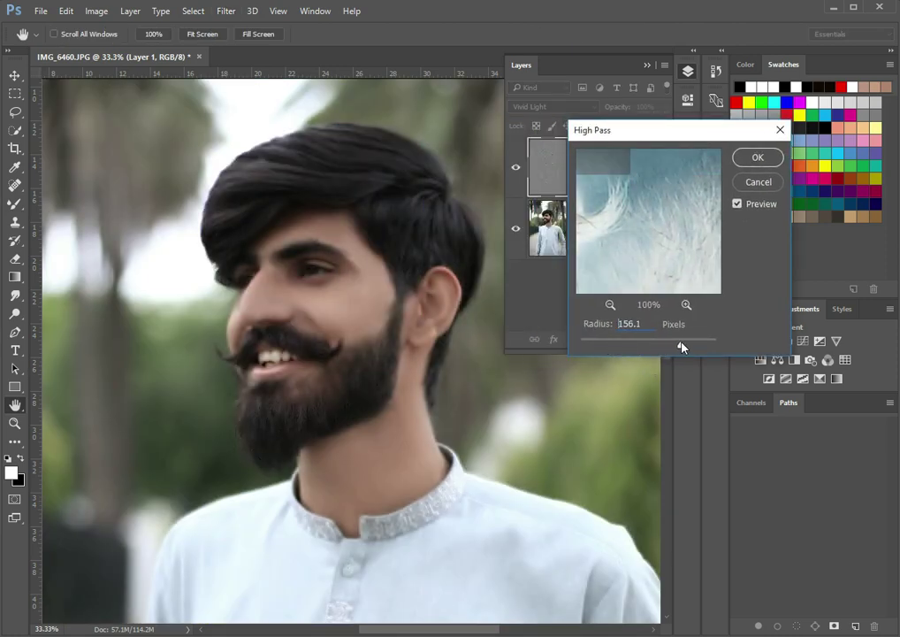
{"action": "left_click_drag", "start_coordinate": [680, 346], "coordinate": [634, 348]}
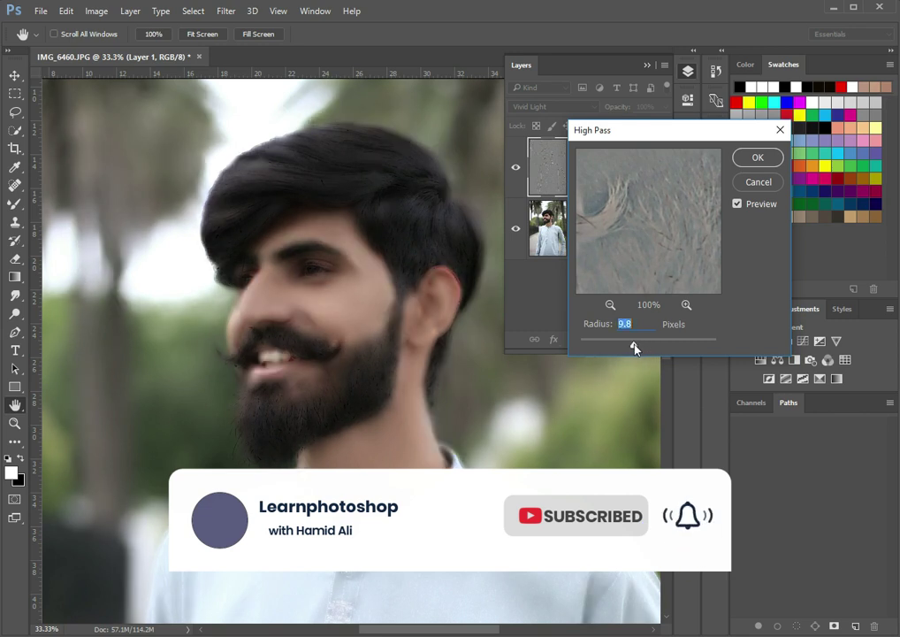
{"action": "left_click", "coordinate": [758, 157]}
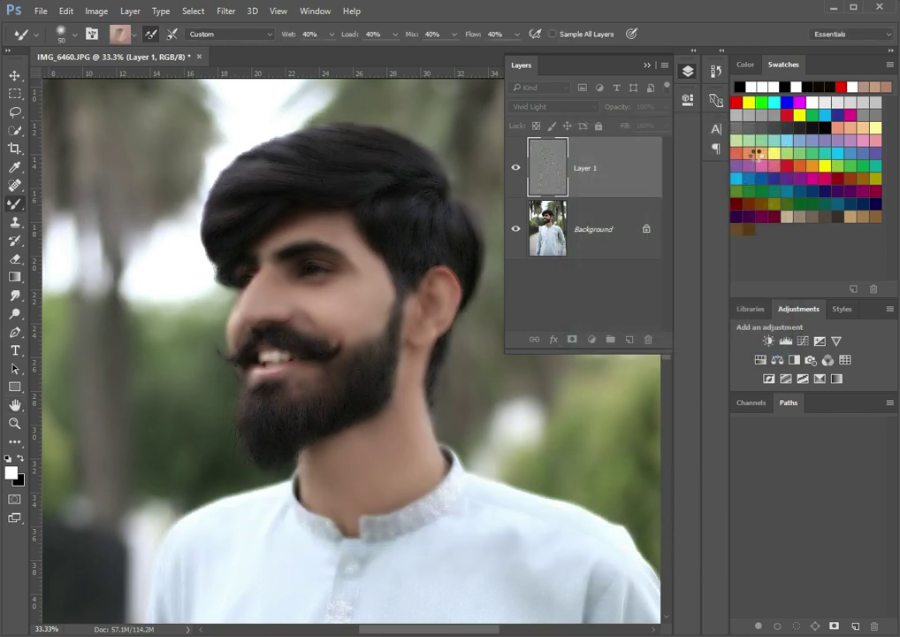
{"action": "left_click", "coordinate": [227, 10]}
{"action": "left_click", "coordinate": [447, 220]}
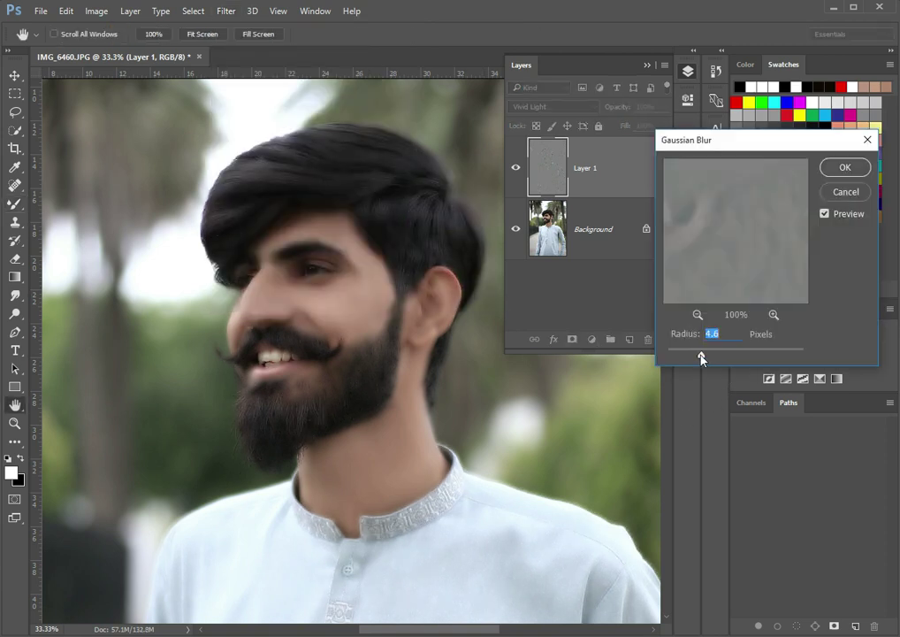
Raise the Gaussian Blur radius to 5.4 pixels and zoom in to judge the softened face.
{"action": "left_click_drag", "start_coordinate": [707, 356], "coordinate": [713, 357]}
{"action": "left_click", "coordinate": [314, 317], "text": "ctrl"}
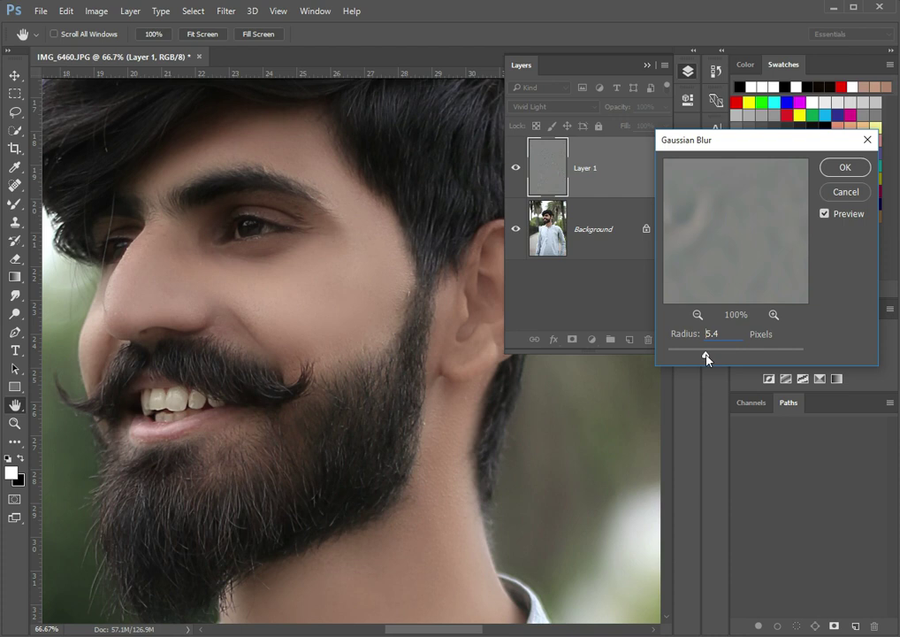
Apply the blur and give Layer 1 an inverted black mask, ready for the Brush tool.
{"action": "left_click", "coordinate": [845, 167]}
{"action": "left_click", "coordinate": [573, 340]}
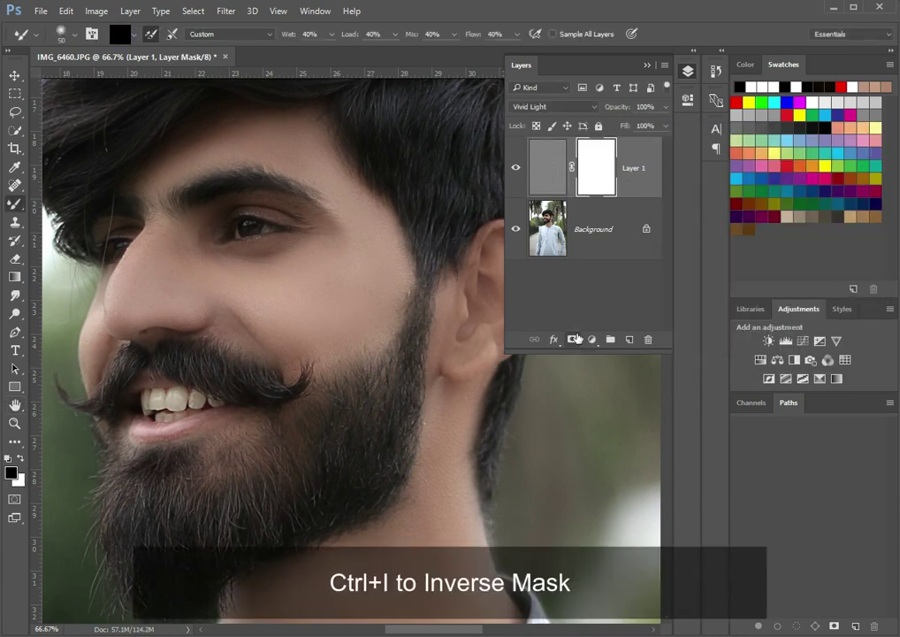
{"action": "key", "text": "ctrl+i"}
{"action": "right_click", "coordinate": [19, 207]}
{"action": "left_click", "coordinate": [62, 161]}
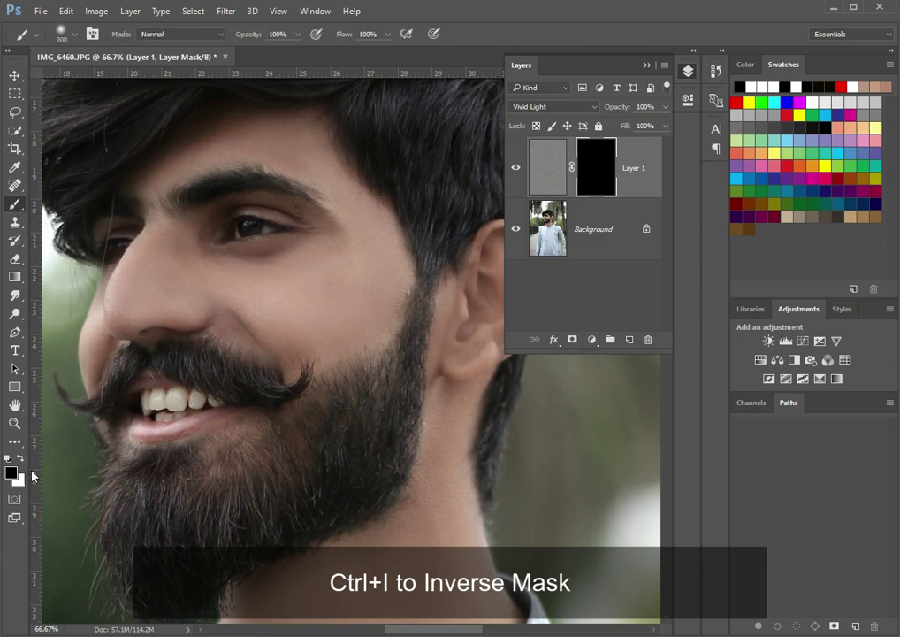
Paint white on the mask to reveal smoothing on the forehead and cheek.
{"action": "left_click_drag", "start_coordinate": [282, 308], "coordinate": [336, 255]}
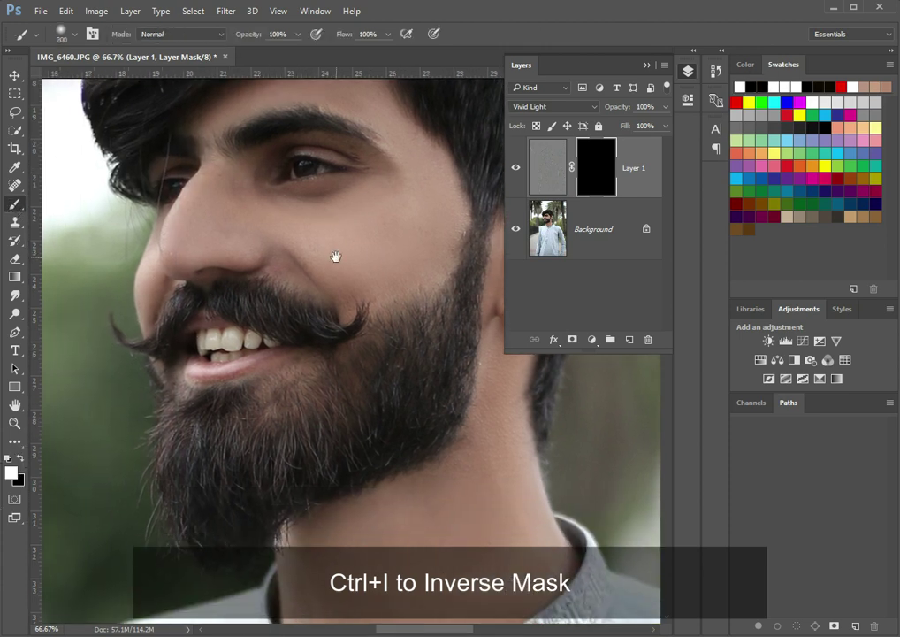
{"action": "key", "text": "x"}
{"action": "key", "text": "bracketleft"}
{"action": "left_click", "coordinate": [377, 200]}
{"action": "key", "text": "bracketleft"}
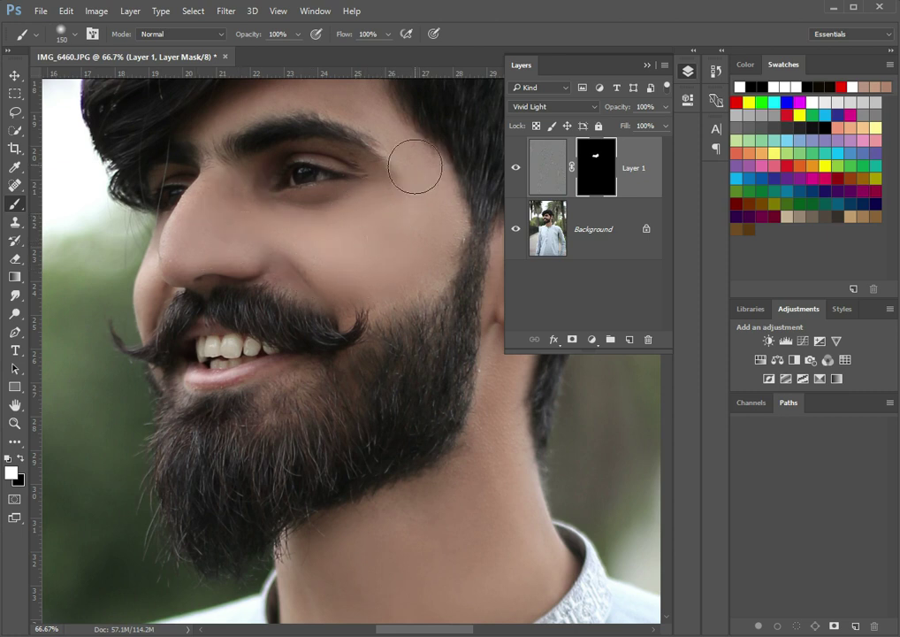
{"action": "left_click_drag", "start_coordinate": [414, 167], "coordinate": [423, 269]}
{"action": "key", "text": "bracketleft"}
{"action": "key", "text": "bracketleft"}
{"action": "left_click_drag", "start_coordinate": [368, 191], "coordinate": [243, 216]}
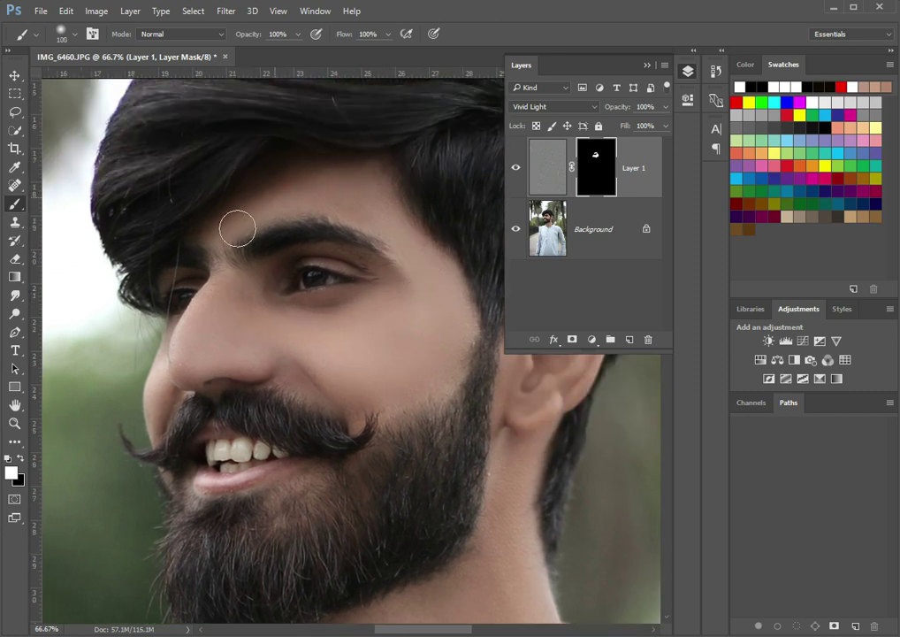
Paint smoothing onto the neck skin and the ear with resized brushes.
{"action": "scroll", "coordinate": [280, 263], "scroll_direction": "down", "scroll_amount": 4}
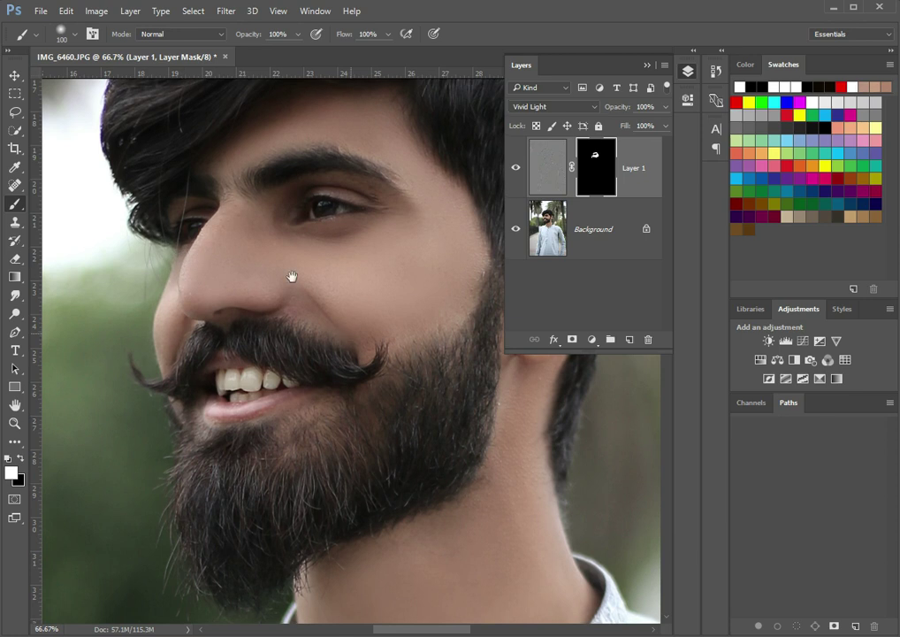
{"action": "left_click_drag", "start_coordinate": [350, 335], "coordinate": [186, 166]}
{"action": "key", "text": "bracketright"}
{"action": "key", "text": "bracketright"}
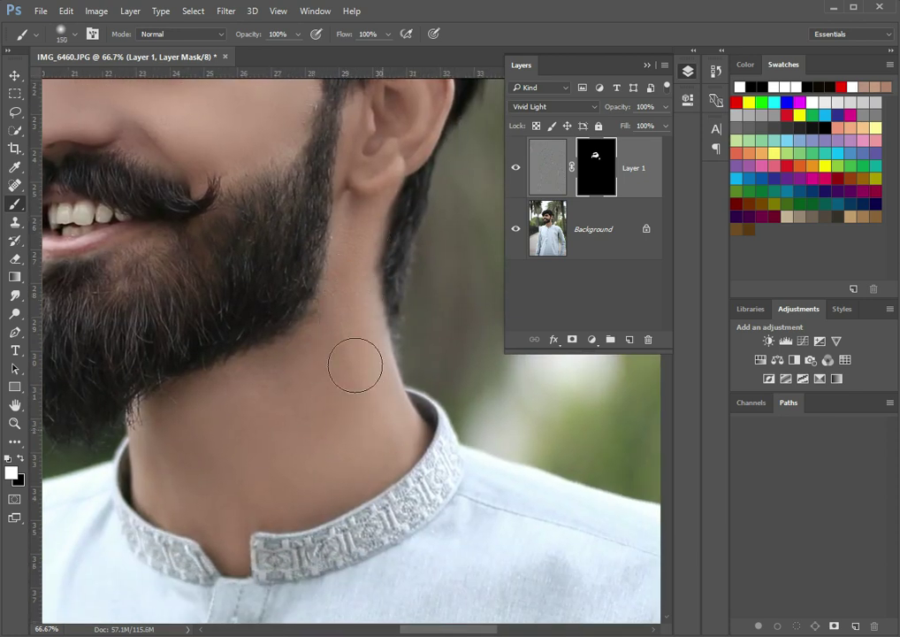
{"action": "left_click_drag", "start_coordinate": [393, 432], "coordinate": [352, 337]}
{"action": "key", "text": "bracketleft"}
{"action": "left_click_drag", "start_coordinate": [404, 143], "coordinate": [404, 232]}
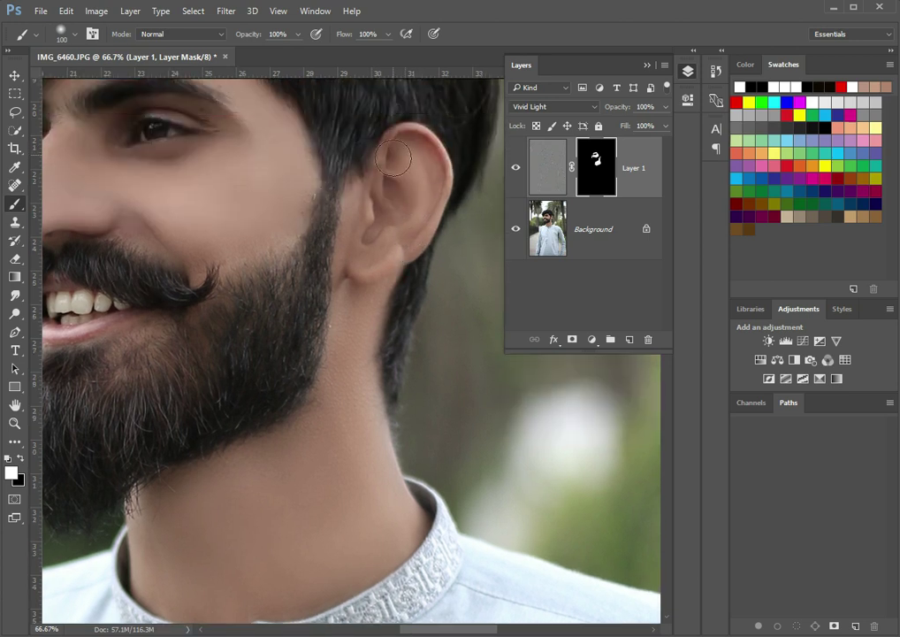
Check the eyebrow, nose and mouth areas, then zoom out to view the whole photo.
{"action": "left_click_drag", "start_coordinate": [200, 247], "coordinate": [343, 406]}
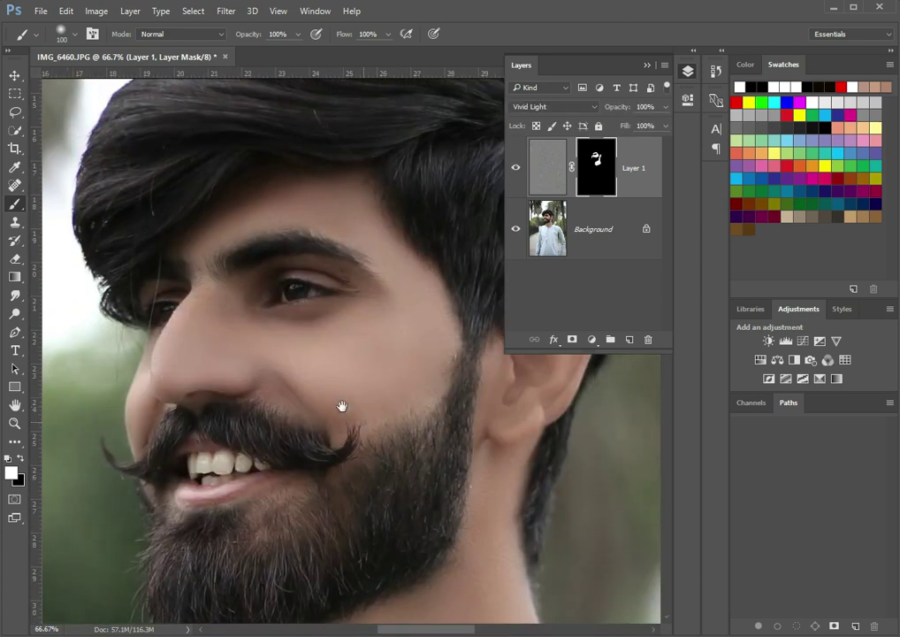
{"action": "left_click", "coordinate": [306, 257], "text": "ctrl"}
{"action": "key", "text": "bracketleft"}
{"action": "key", "text": "bracketleft"}
{"action": "key", "text": "bracketleft"}
{"action": "key", "text": "bracketleft"}
{"action": "key", "text": "bracketleft"}
{"action": "key", "text": "bracketleft"}
{"action": "left_click_drag", "start_coordinate": [153, 294], "coordinate": [219, 202]}
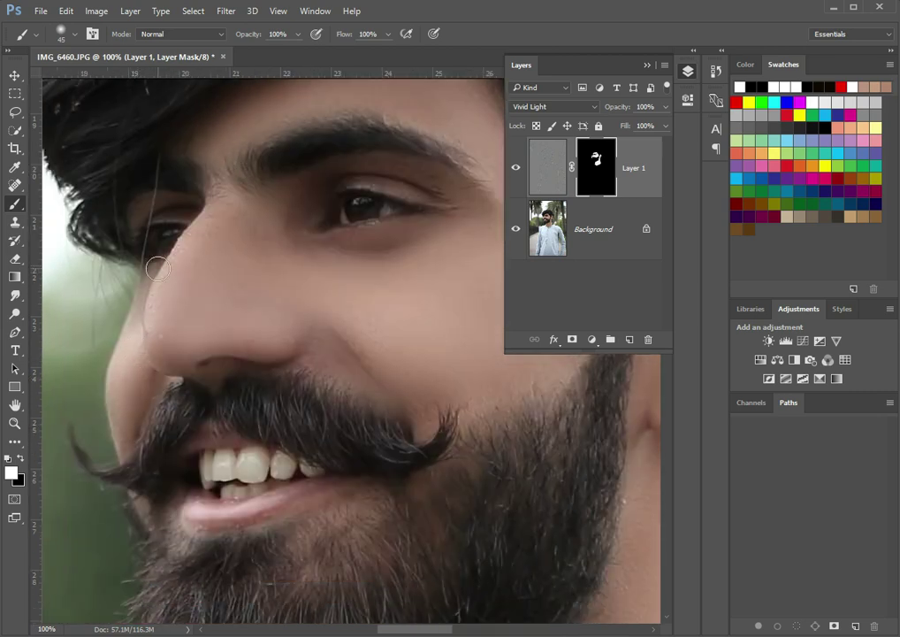
{"action": "left_click", "coordinate": [244, 355], "text": "ctrl+alt"}
{"action": "left_click", "coordinate": [398, 434], "text": "ctrl+alt"}
{"action": "left_click", "coordinate": [372, 408], "text": "ctrl+alt"}
{"action": "left_click", "coordinate": [279, 348], "text": "ctrl+alt"}
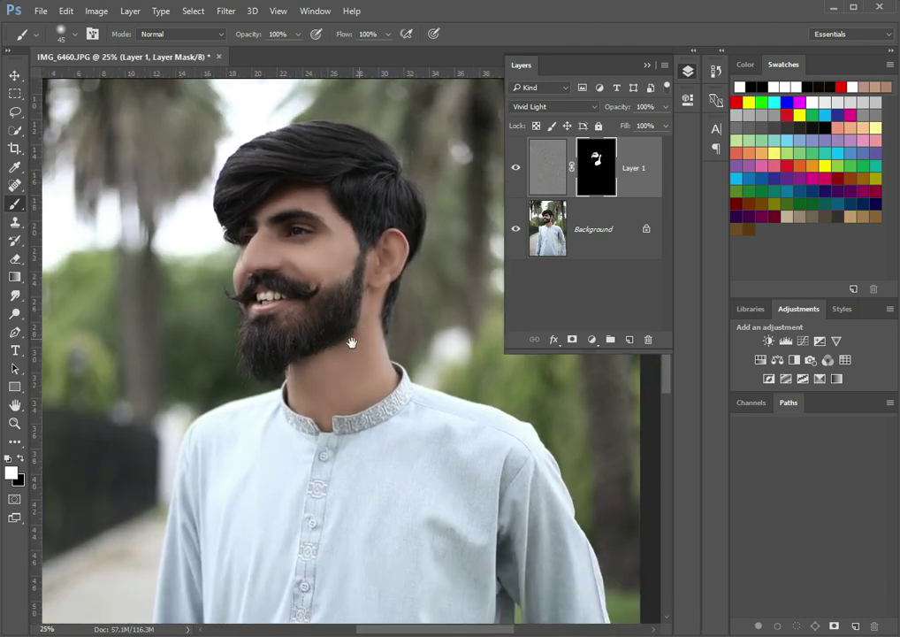
{"action": "left_click", "coordinate": [389, 385], "text": "ctrl+alt"}
{"action": "left_click", "coordinate": [416, 354], "text": "ctrl+alt"}
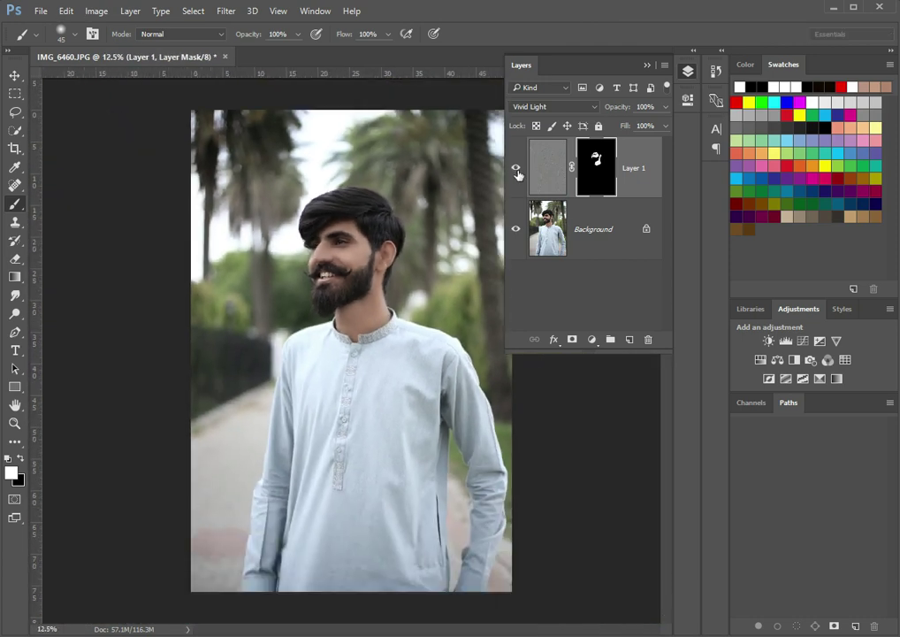
{"action": "key", "text": "ctrl+plus"}
Flatten the retouch into the Background layer and open an enlarged Camera Raw window.
{"action": "left_click", "coordinate": [606, 231]}
{"action": "key", "text": "F12"}
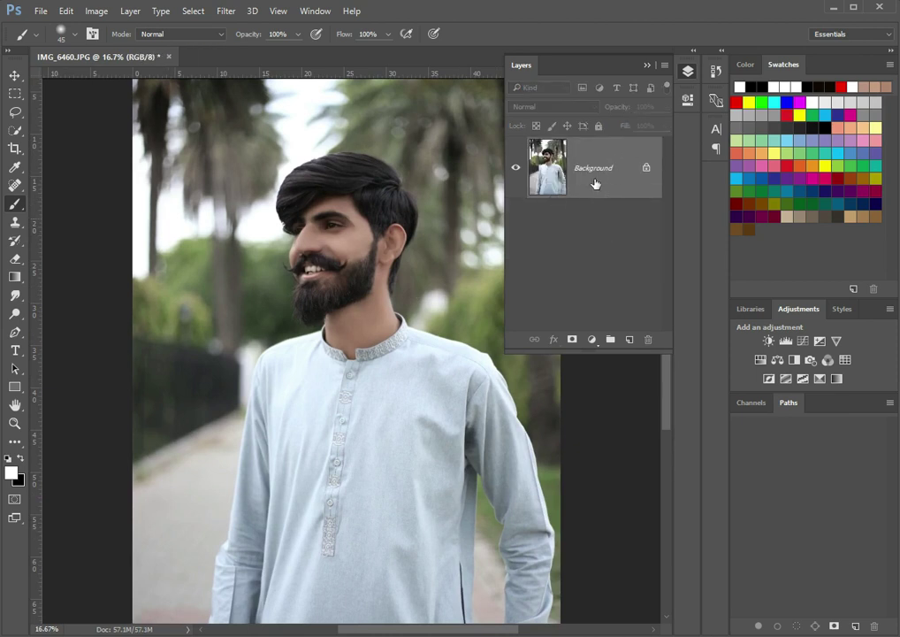
{"action": "key", "text": "ctrl+shift+a"}
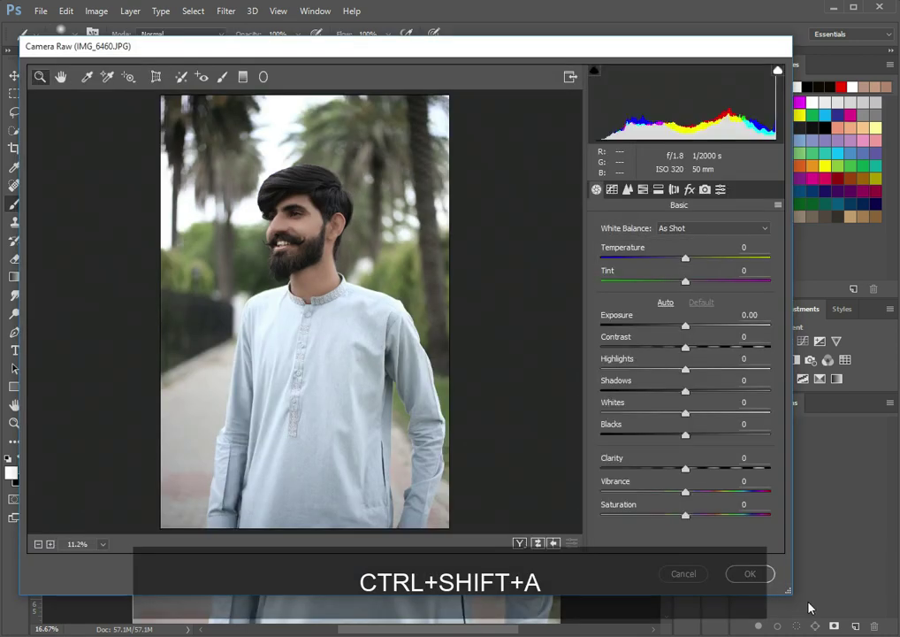
{"action": "left_click_drag", "start_coordinate": [787, 589], "coordinate": [876, 624]}
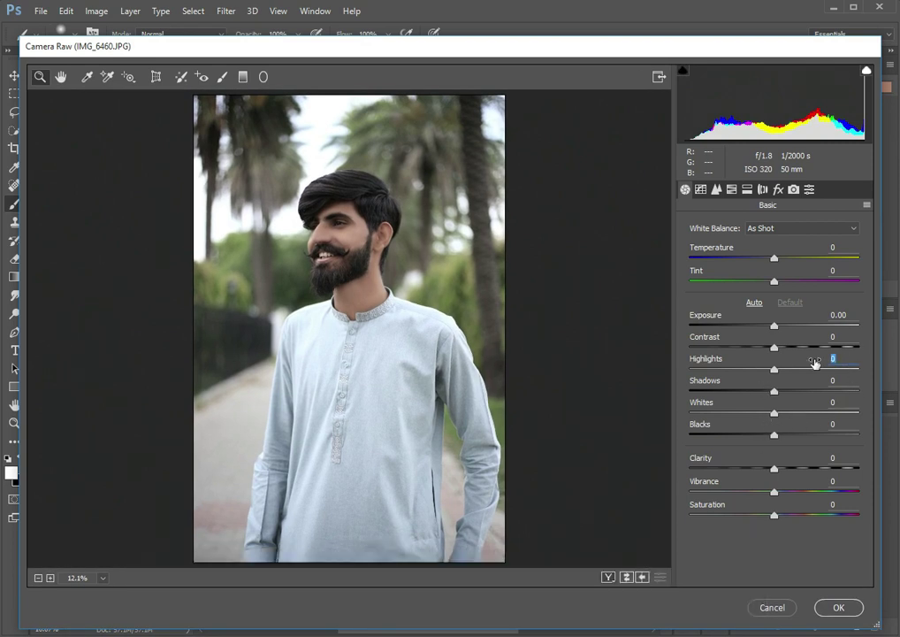
Set Highlights to -50, Shadows to +35 and Clarity to +20 in Camera Raw.
{"action": "type", "text": "-50"}
{"action": "key", "text": "Return"}
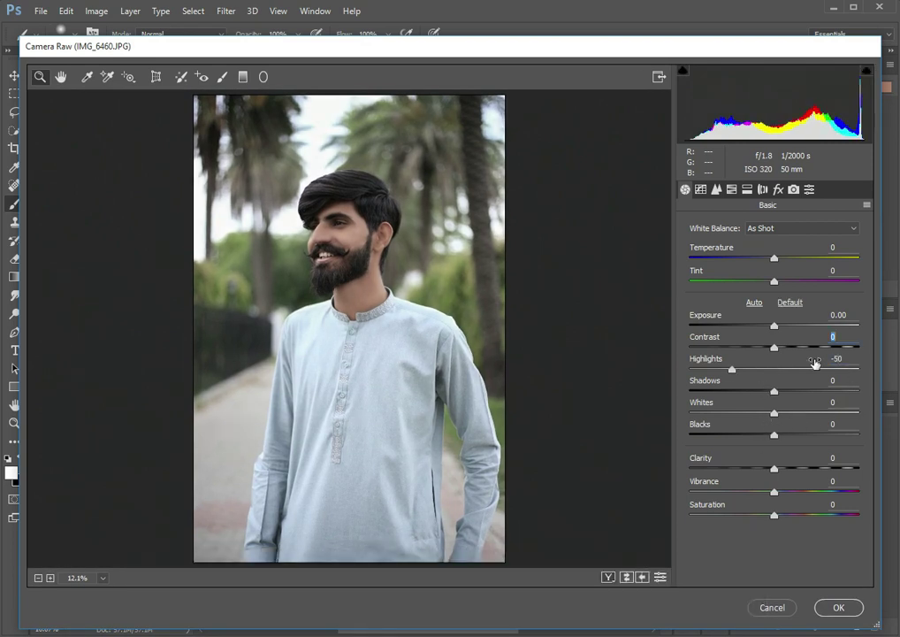
{"action": "key", "text": "Tab"}
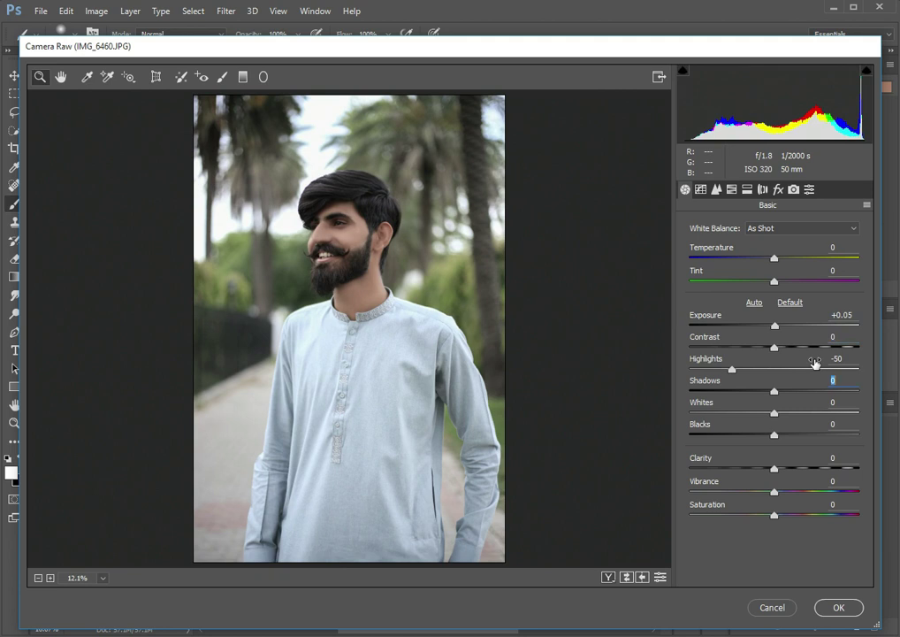
{"action": "type", "text": "50"}
{"action": "key", "text": "BackSpace"}
{"action": "key", "text": "BackSpace"}
{"action": "type", "text": "35"}
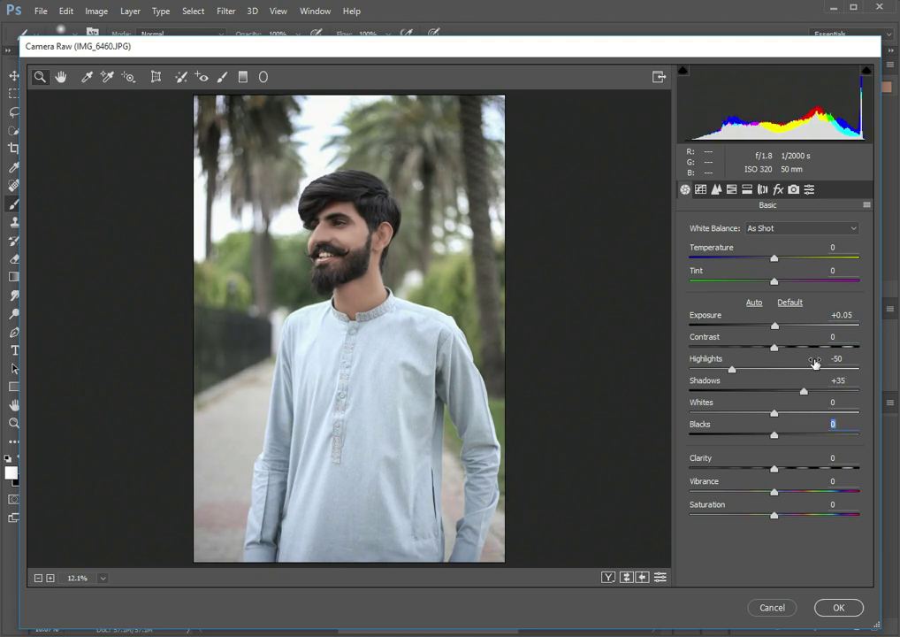
{"action": "key", "text": "Tab"}
{"action": "type", "text": "20"}
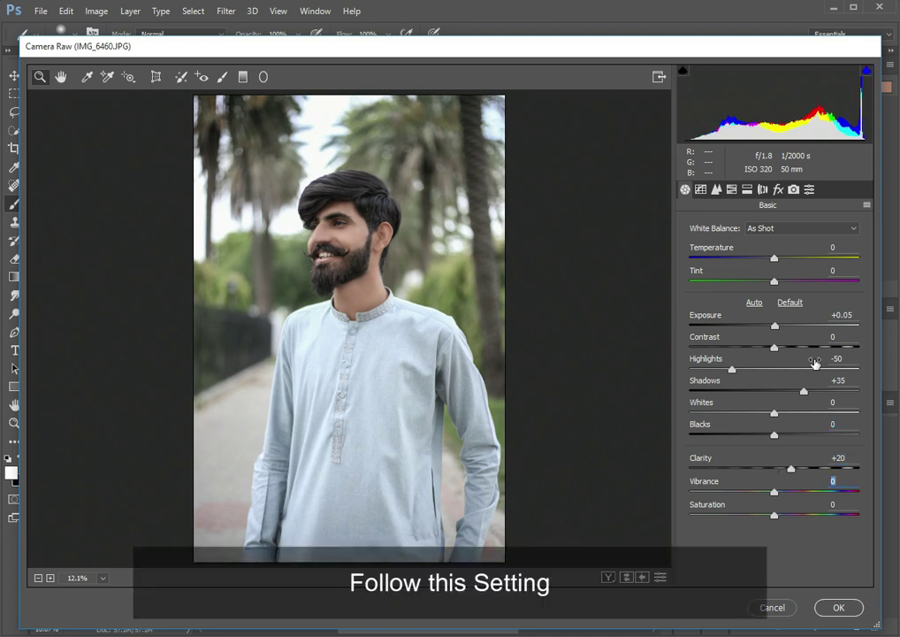
{"action": "type", "text": "t"}
{"action": "right_click", "coordinate": [403, 216]}
Raise the Yellows and Greens saturation by dragging on the foliage.
{"action": "left_click", "coordinate": [431, 253]}
{"action": "right_click", "coordinate": [402, 211]}
{"action": "left_click", "coordinate": [431, 253]}
{"action": "mouse_move", "coordinate": [451, 286]}
{"action": "left_mouse_down"}
{"action": "mouse_move", "coordinate": [469, 287]}
{"action": "mouse_move", "coordinate": [418, 282]}
{"action": "left_mouse_up"}
Brighten the Oranges luminance by dragging on the face's skin tones.
{"action": "right_click", "coordinate": [442, 230]}
{"action": "left_click", "coordinate": [476, 260]}
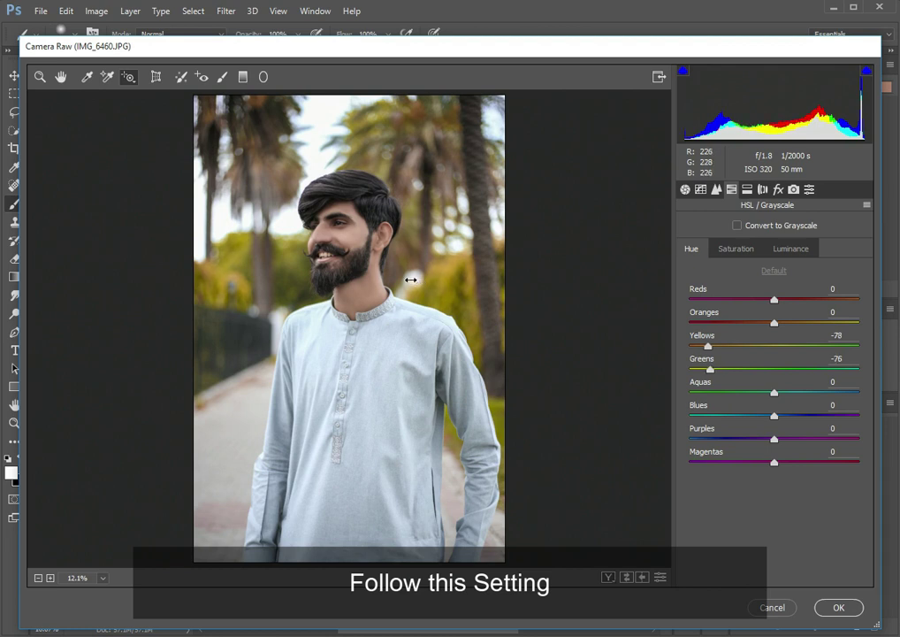
{"action": "right_click", "coordinate": [451, 232]}
{"action": "left_click", "coordinate": [482, 293]}
{"action": "left_click_drag", "start_coordinate": [340, 232], "coordinate": [376, 236]}
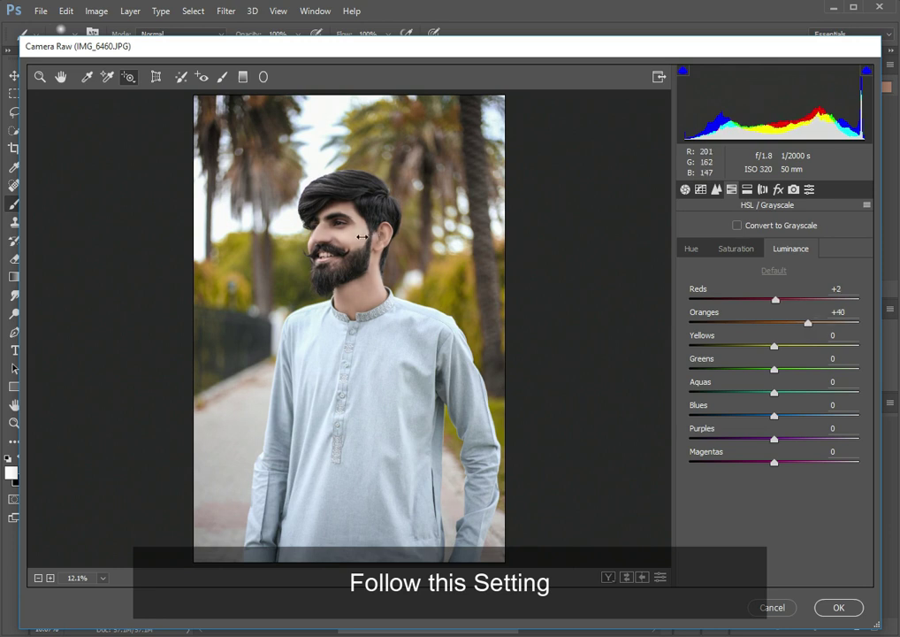
Boost the saturation of the foliage and the blue shirt.
{"action": "right_click", "coordinate": [374, 333]}
{"action": "left_click", "coordinate": [412, 374]}
{"action": "left_click_drag", "start_coordinate": [401, 396], "coordinate": [424, 394]}
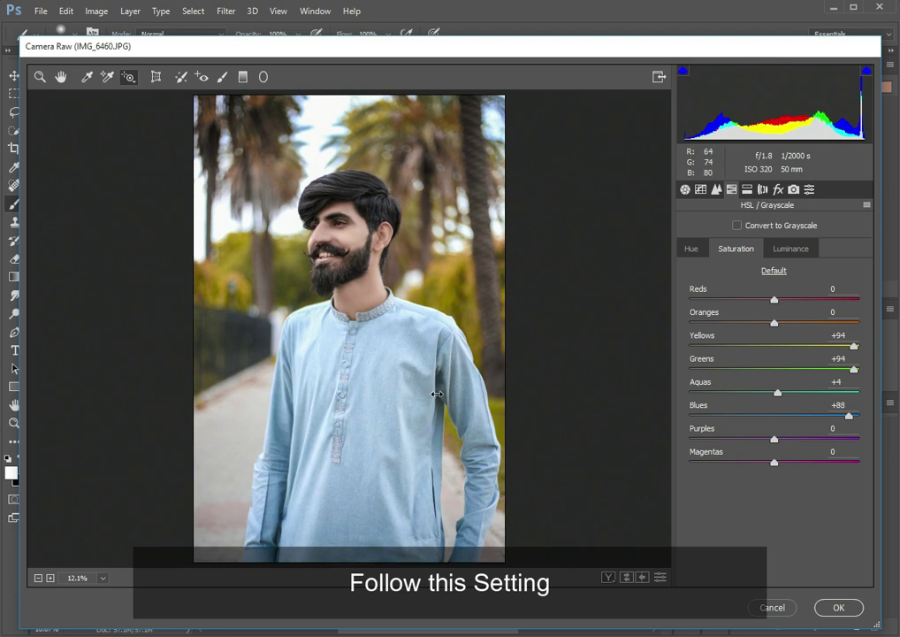
Shift the foliage hue greener, reset Yellows hue to 0, then nudge it slightly warmer.
{"action": "right_click", "coordinate": [456, 241]}
{"action": "left_click", "coordinate": [485, 271]}
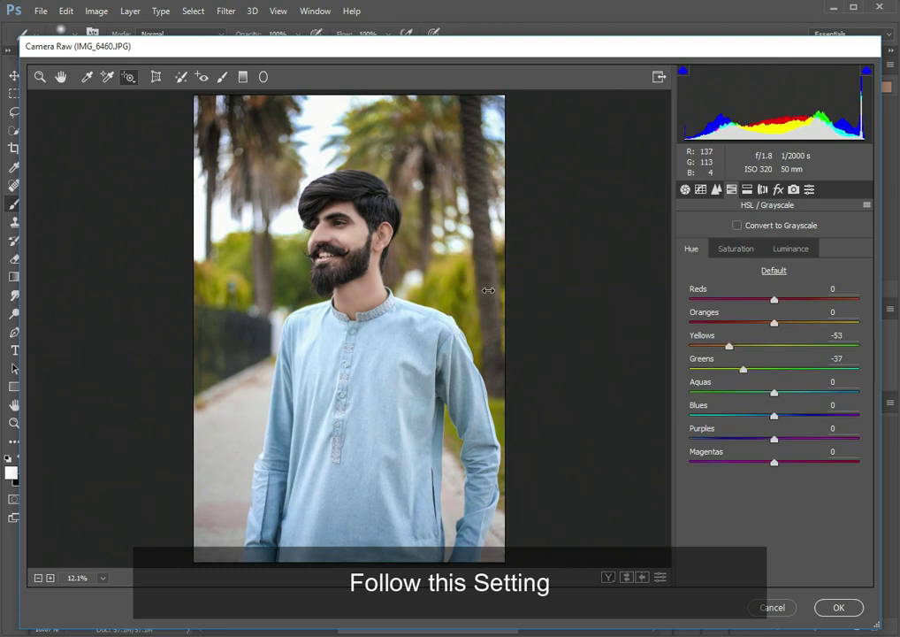
{"action": "left_click_drag", "start_coordinate": [522, 290], "coordinate": [520, 288]}
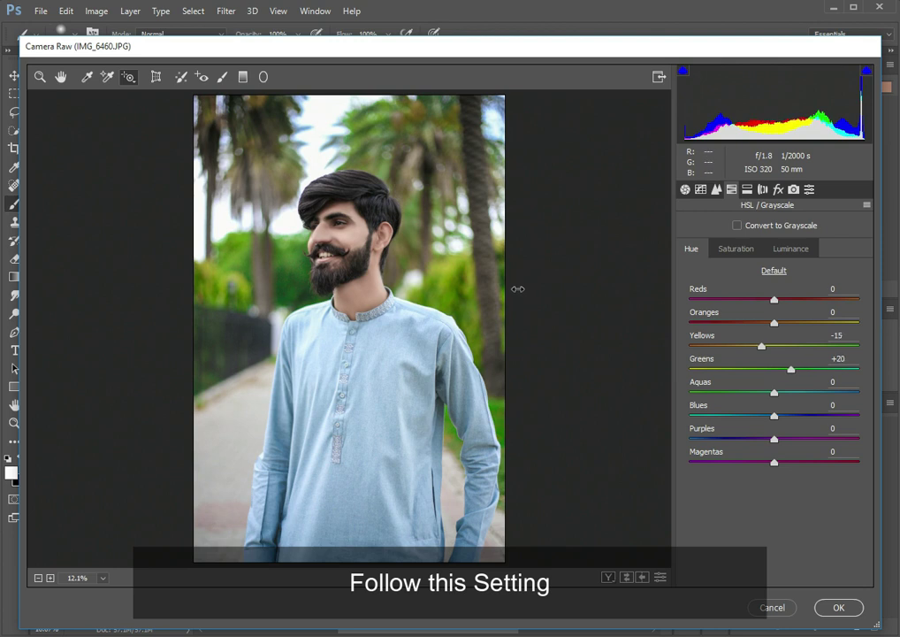
{"action": "left_click_drag", "start_coordinate": [853, 334], "coordinate": [876, 354]}
{"action": "left_click_drag", "start_coordinate": [447, 287], "coordinate": [462, 285]}
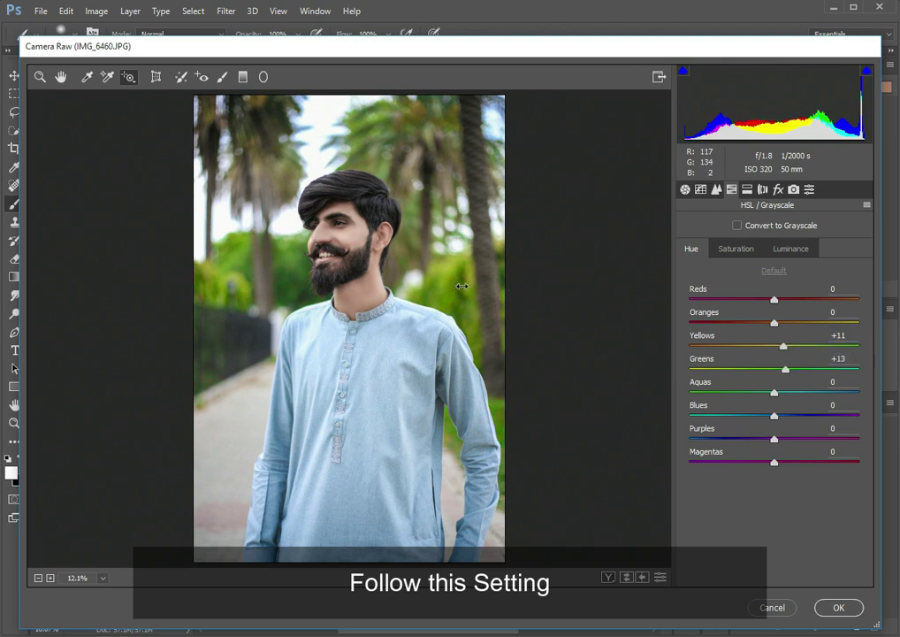
Raise the orange saturation in the face and brighten the orange skin tones further.
{"action": "right_click", "coordinate": [461, 237]}
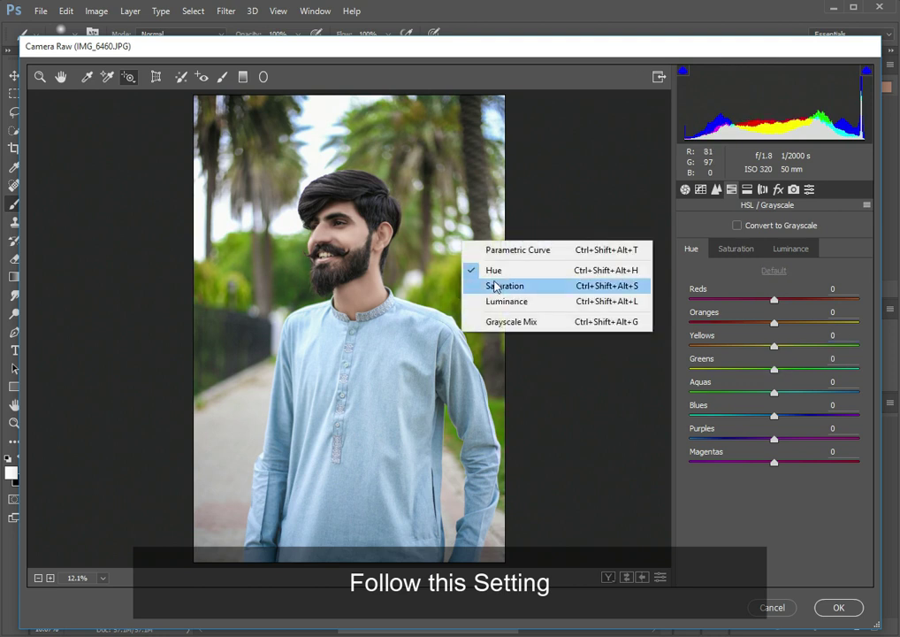
{"action": "left_click", "coordinate": [488, 285]}
{"action": "right_click", "coordinate": [382, 244]}
{"action": "left_click", "coordinate": [363, 231]}
{"action": "left_click_drag", "start_coordinate": [362, 243], "coordinate": [358, 235]}
{"action": "right_click", "coordinate": [358, 235]}
{"action": "left_click", "coordinate": [383, 236]}
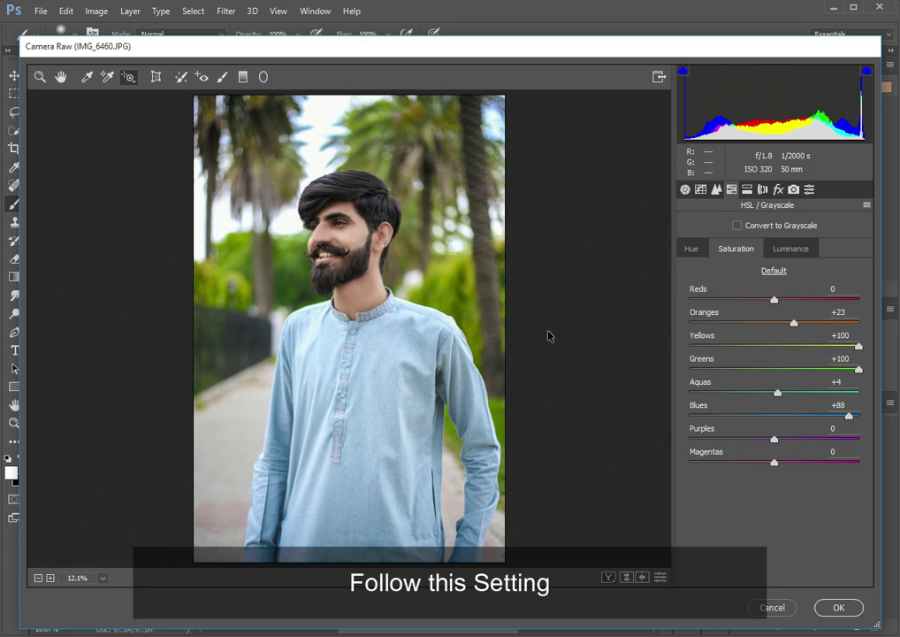
{"action": "right_click", "coordinate": [349, 238]}
{"action": "left_click", "coordinate": [396, 249]}
{"action": "left_click_drag", "start_coordinate": [356, 257], "coordinate": [356, 235]}
Push Blues saturation to +100 on the shirt and apply the Camera Raw edits.
{"action": "right_click", "coordinate": [357, 235]}
{"action": "left_click", "coordinate": [352, 234]}
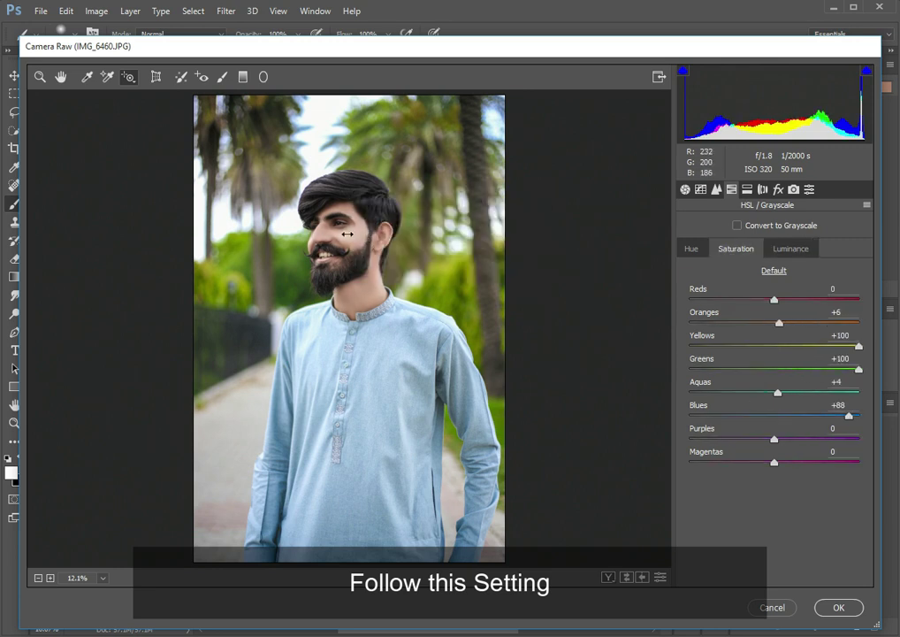
{"action": "left_click_drag", "start_coordinate": [382, 380], "coordinate": [393, 379]}
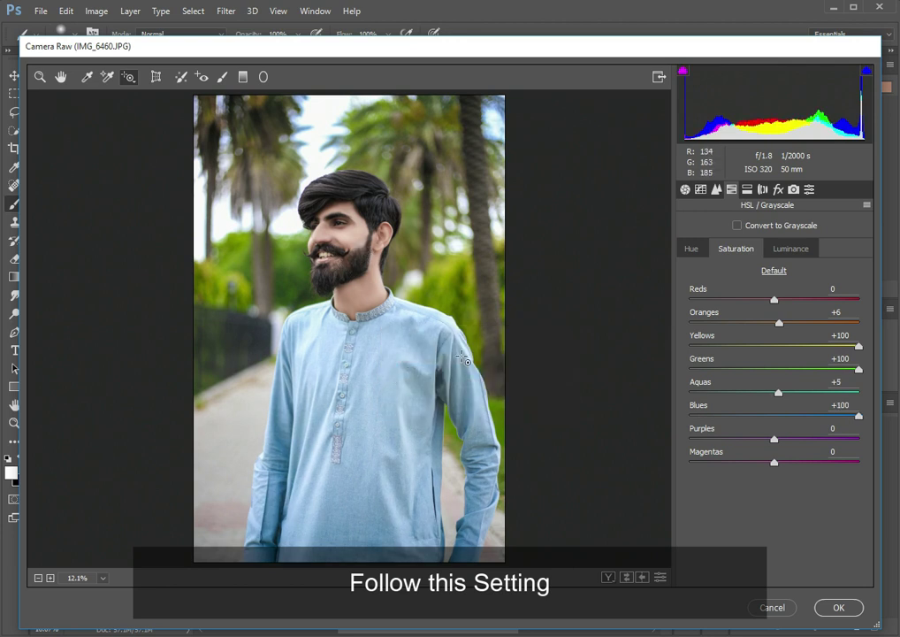
{"action": "left_click", "coordinate": [856, 613]}
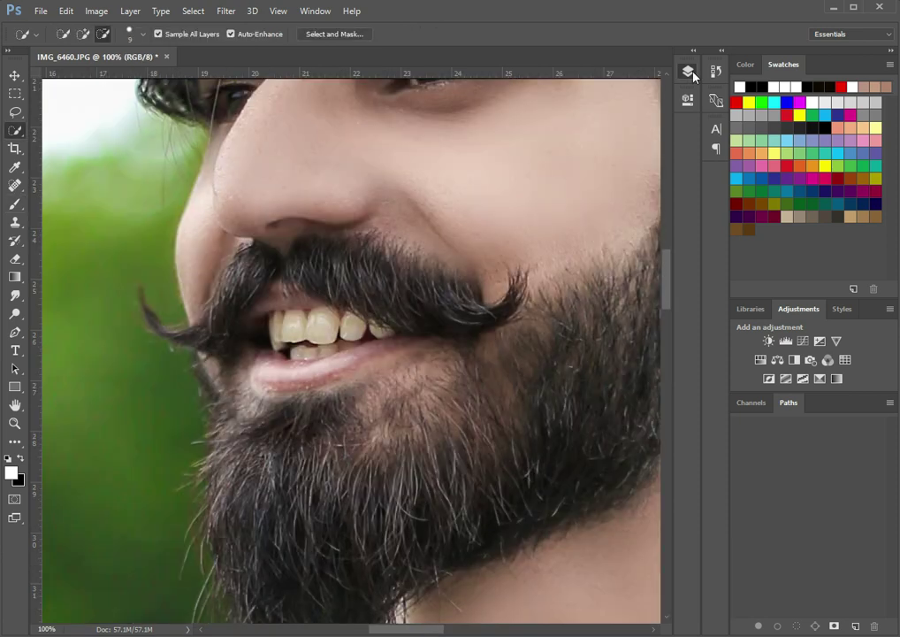
Add a Hue/Saturation adjustment layer with Saturation -100 and Lightness +10.
{"action": "left_click", "coordinate": [688, 71]}
{"action": "left_click", "coordinate": [599, 337]}
{"action": "left_click", "coordinate": [641, 496]}
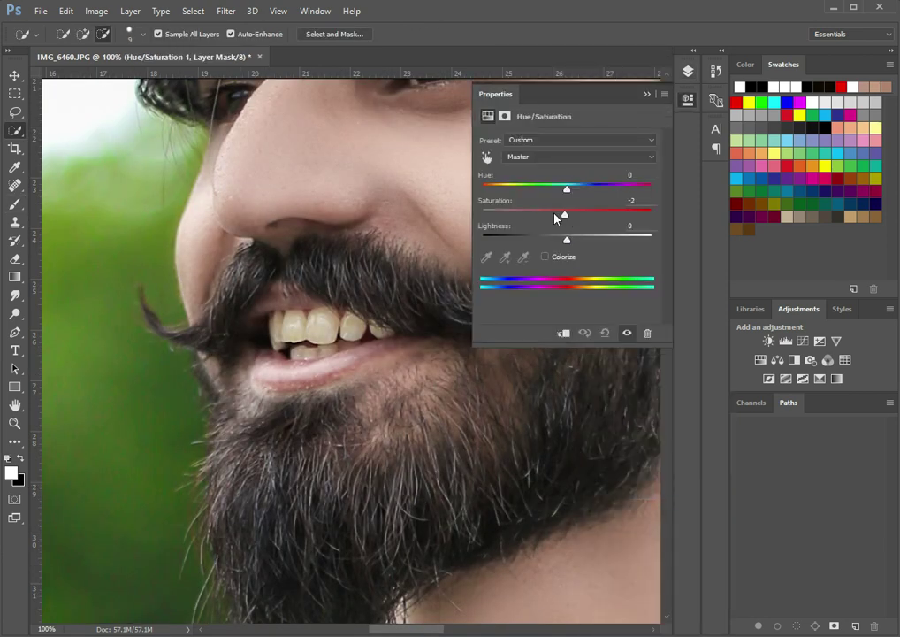
{"action": "left_click_drag", "start_coordinate": [566, 215], "coordinate": [482, 215]}
{"action": "left_click_drag", "start_coordinate": [566, 238], "coordinate": [573, 238]}
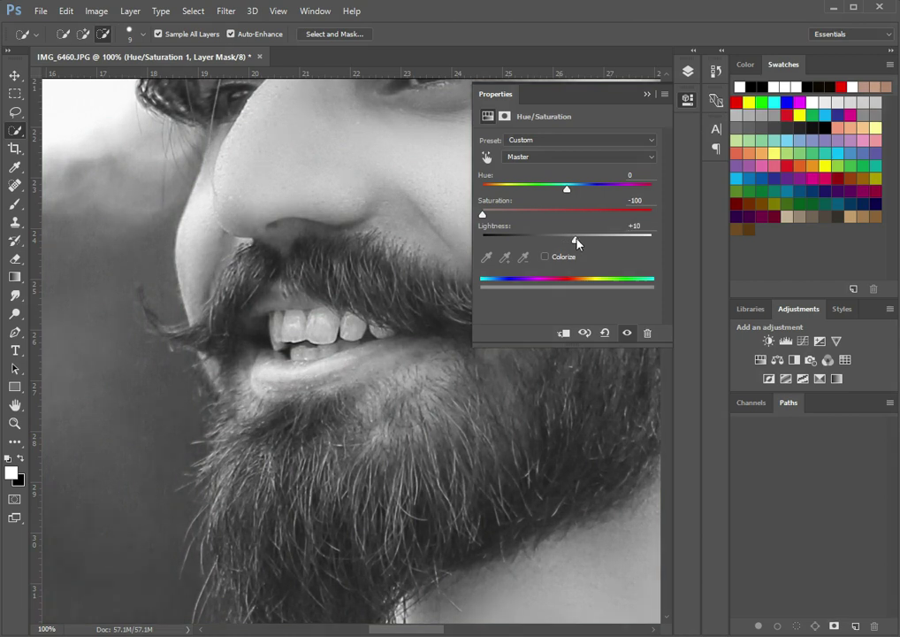
{"action": "left_click", "coordinate": [646, 94]}
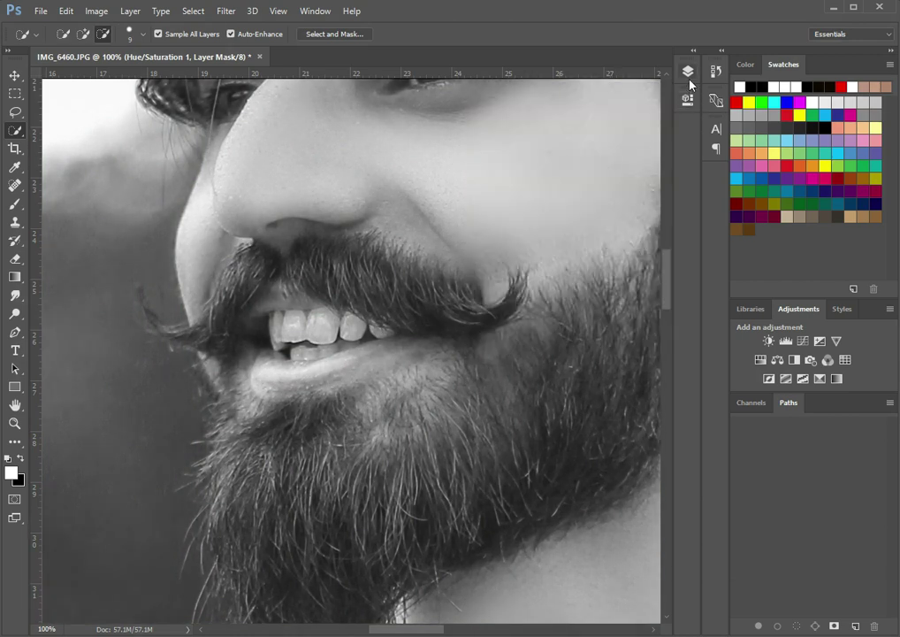
Invert the adjustment layer's mask to black with Ctrl+I.
{"action": "left_click", "coordinate": [688, 71]}
{"action": "left_click", "coordinate": [572, 338]}
{"action": "key", "text": "ctrl+i"}
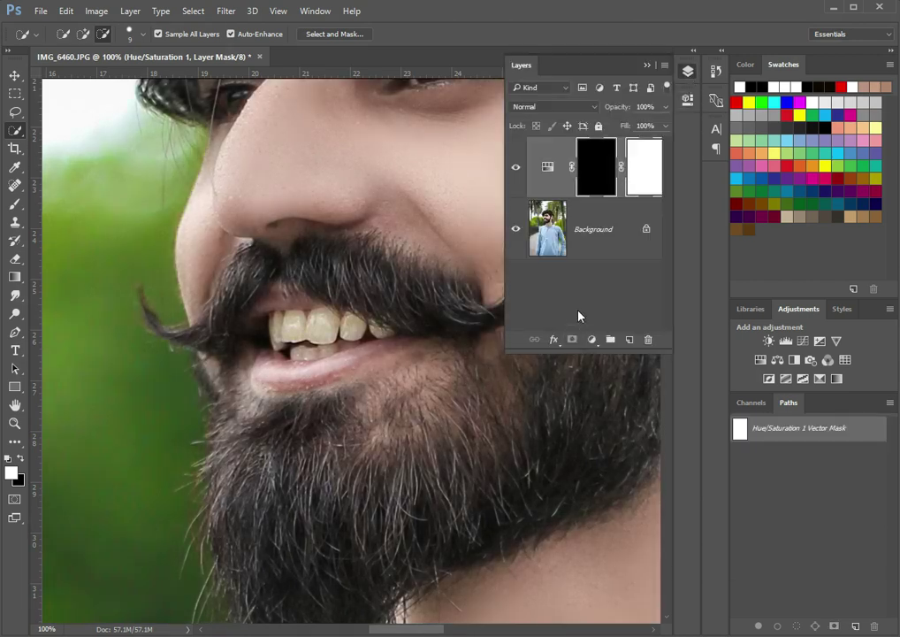
Paint white on the mask over the upper and lower teeth to whiten them.
{"action": "scroll", "coordinate": [339, 359], "scroll_direction": "up", "scroll_amount": 1}
{"action": "scroll", "coordinate": [338, 358], "scroll_direction": "up", "scroll_amount": 2}
{"action": "scroll", "coordinate": [338, 358], "scroll_direction": "down", "scroll_amount": 1}
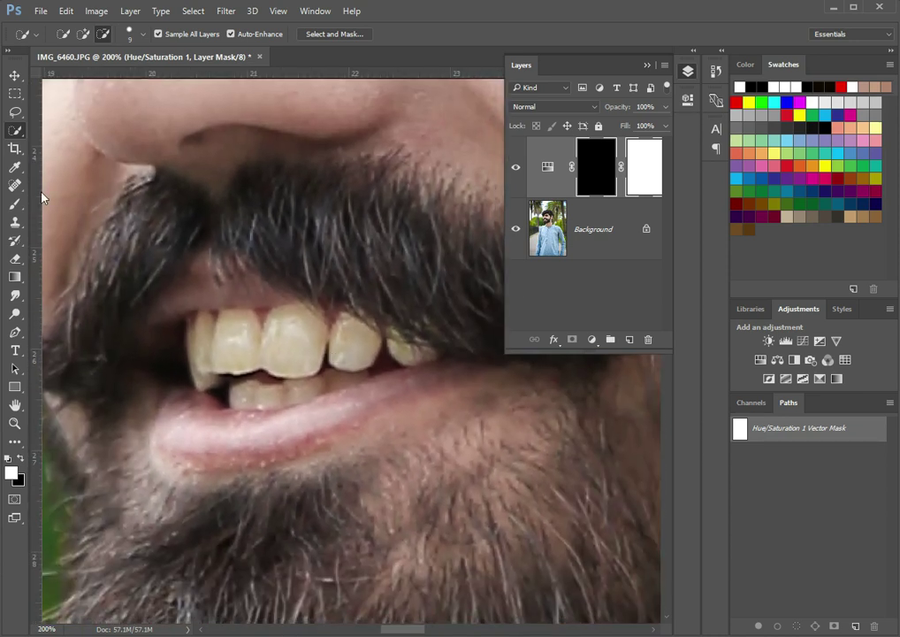
{"action": "left_click", "coordinate": [15, 203]}
{"action": "key", "text": "bracketleft"}
{"action": "left_click_drag", "start_coordinate": [291, 331], "coordinate": [307, 346]}
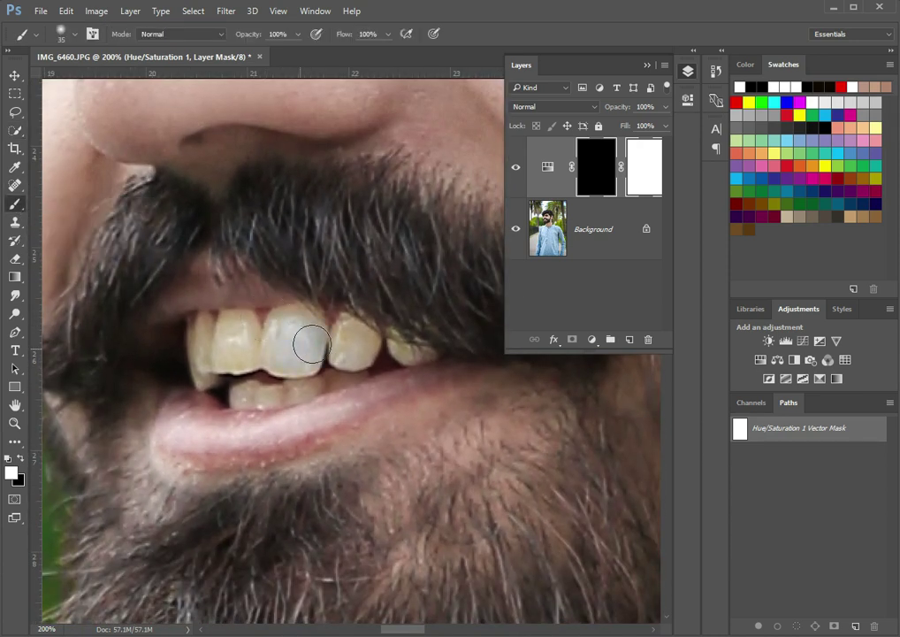
{"action": "left_click_drag", "start_coordinate": [375, 340], "coordinate": [435, 357]}
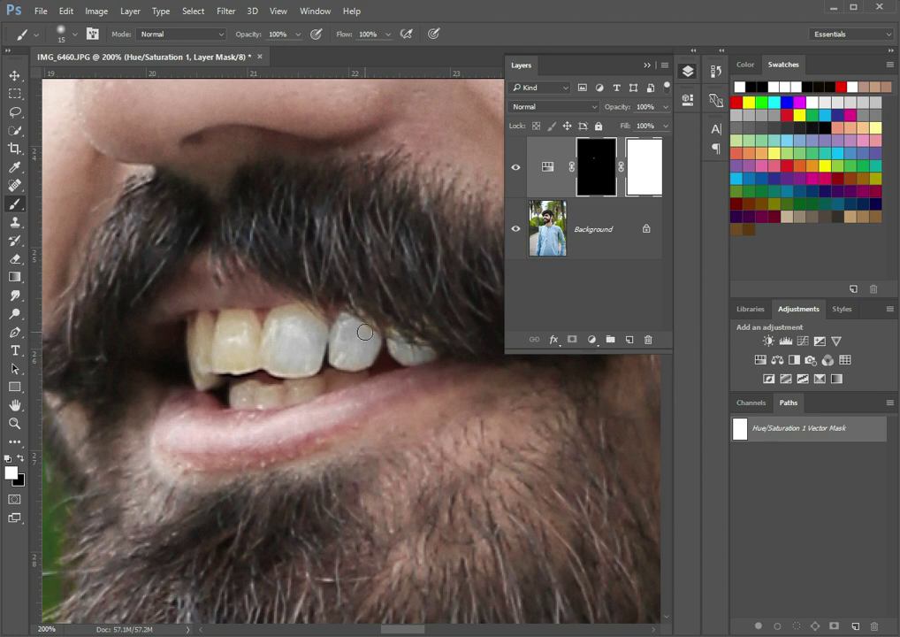
{"action": "mouse_move", "coordinate": [308, 317]}
{"action": "left_mouse_down"}
{"action": "mouse_move", "coordinate": [243, 321]}
{"action": "mouse_move", "coordinate": [197, 346]}
{"action": "mouse_move", "coordinate": [306, 353]}
{"action": "left_mouse_up"}
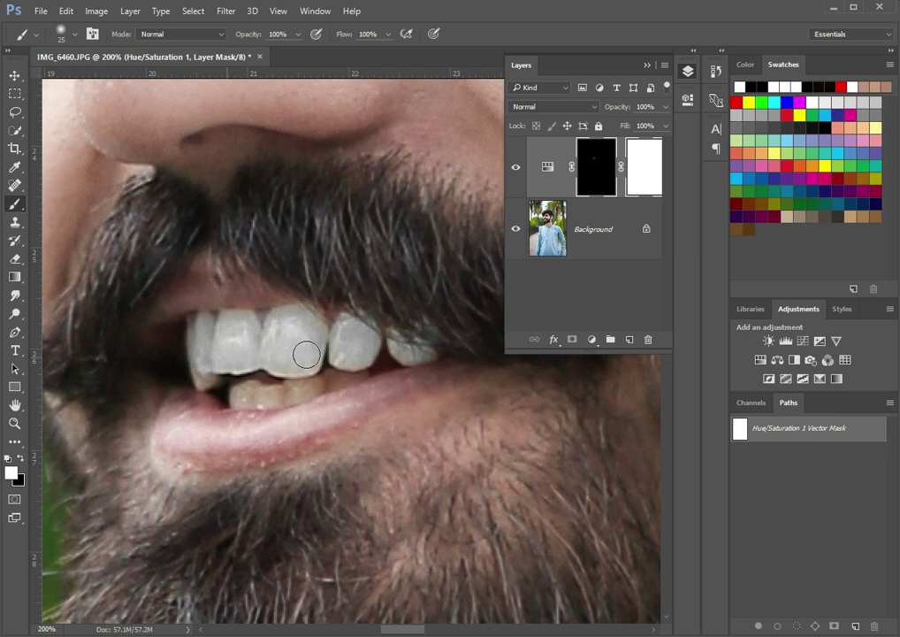
{"action": "key", "text": "bracketleft"}
{"action": "key", "text": "bracketleft"}
{"action": "key", "text": "bracketleft"}
{"action": "left_click_drag", "start_coordinate": [251, 397], "coordinate": [332, 388]}
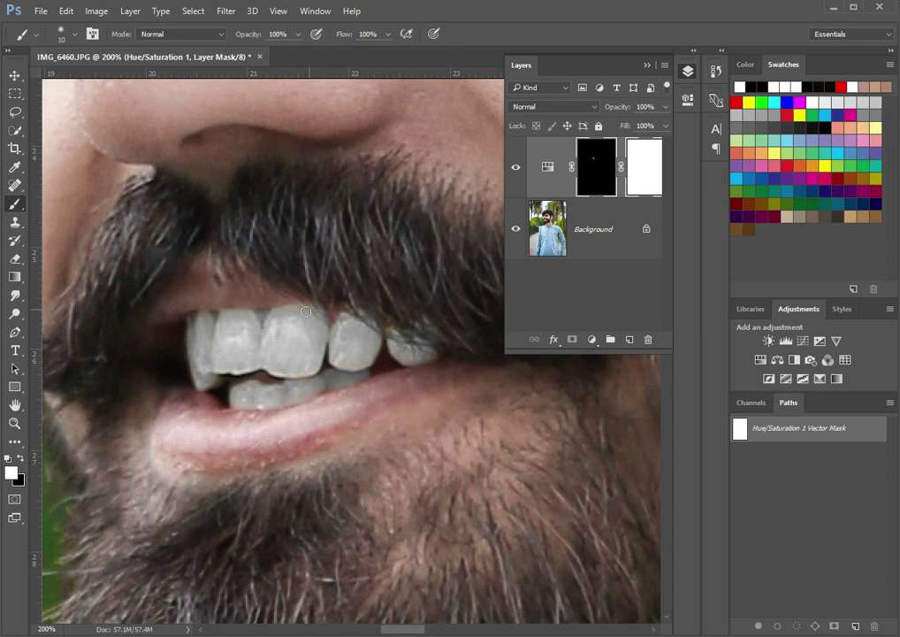
Inspect the whitened mouth up close, fit the photo back on screen, and select Background.
{"action": "key", "text": "ctrl+0"}
{"action": "left_click", "coordinate": [327, 259]}
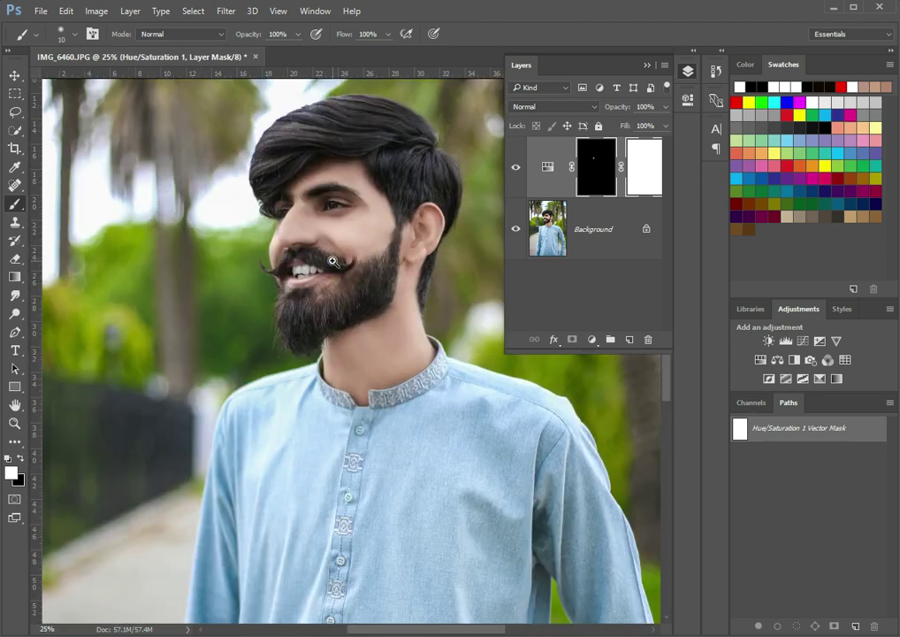
{"action": "left_click", "coordinate": [297, 264]}
{"action": "left_click", "coordinate": [323, 274]}
{"action": "key", "text": "ctrl+0"}
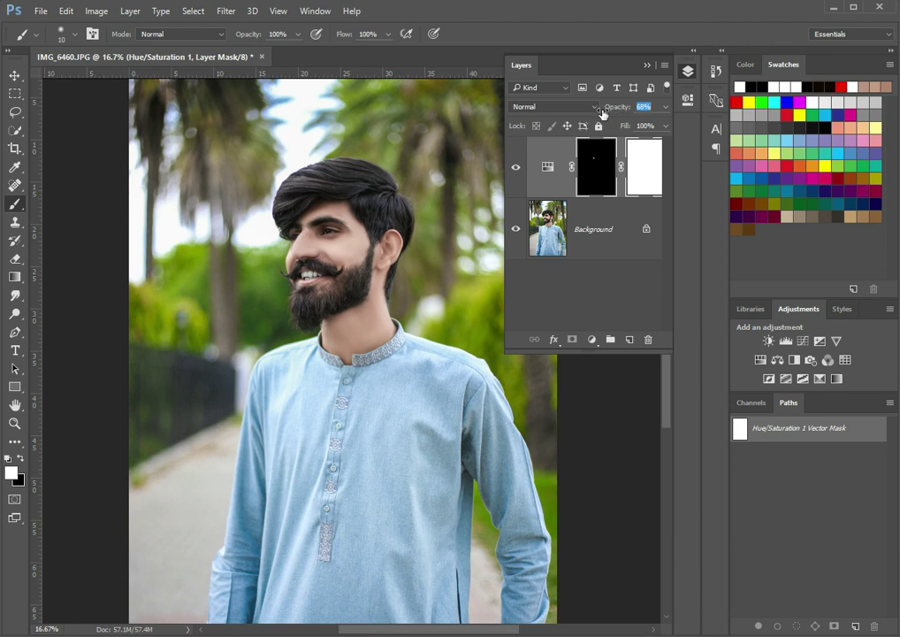
{"action": "left_click", "coordinate": [597, 237]}
Merge the teeth-whitening adjustment into the Background layer.
{"action": "key", "text": "ctrl+shift+e"}
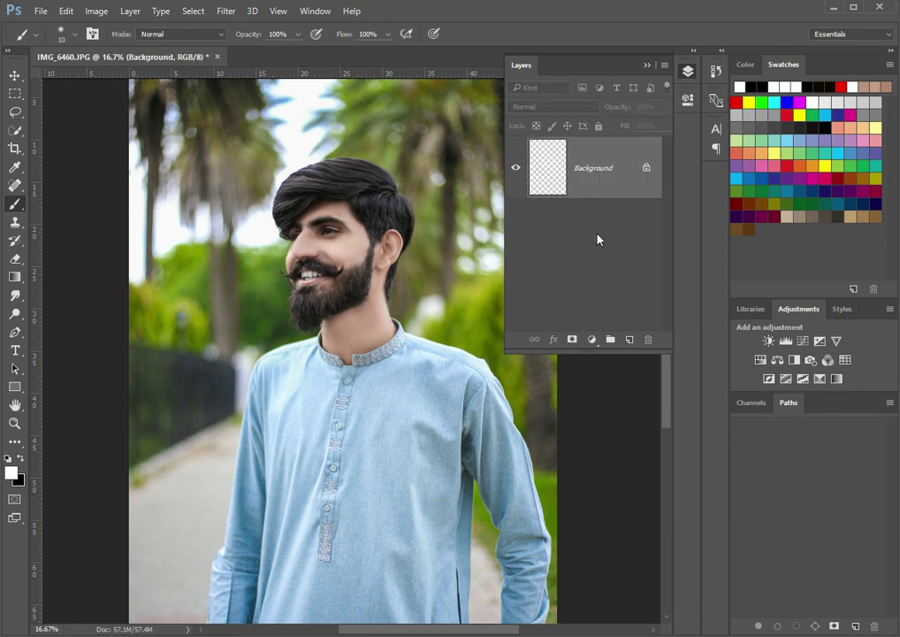
{"action": "left_click", "coordinate": [648, 70]}
{"action": "scroll", "coordinate": [305, 279], "scroll_direction": "up", "scroll_amount": 1}
{"action": "scroll", "coordinate": [305, 280], "scroll_direction": "up", "scroll_amount": 2}
{"action": "scroll", "coordinate": [305, 279], "scroll_direction": "down", "scroll_amount": 3}
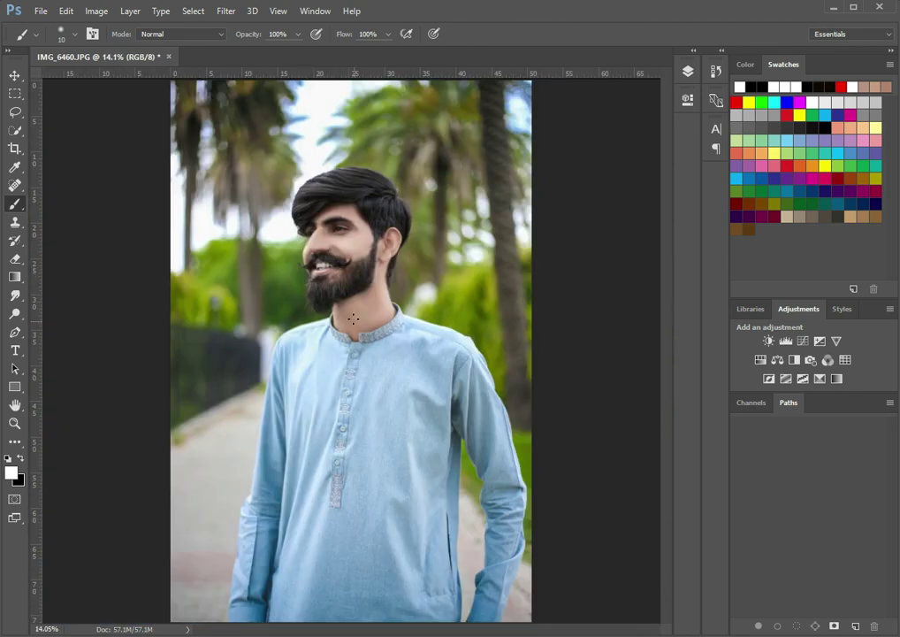
Write the text 'Mr. Addi' in black on the shirt.
{"action": "key", "text": "t"}
{"action": "left_click", "coordinate": [491, 33]}
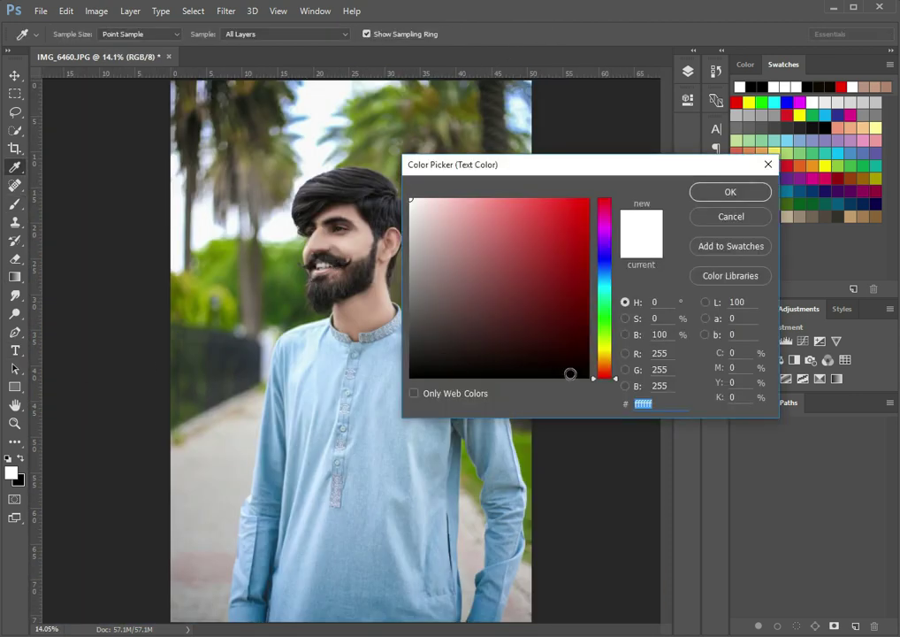
{"action": "left_click_drag", "start_coordinate": [553, 374], "coordinate": [590, 380]}
{"action": "left_click", "coordinate": [701, 193]}
{"action": "left_click", "coordinate": [368, 446]}
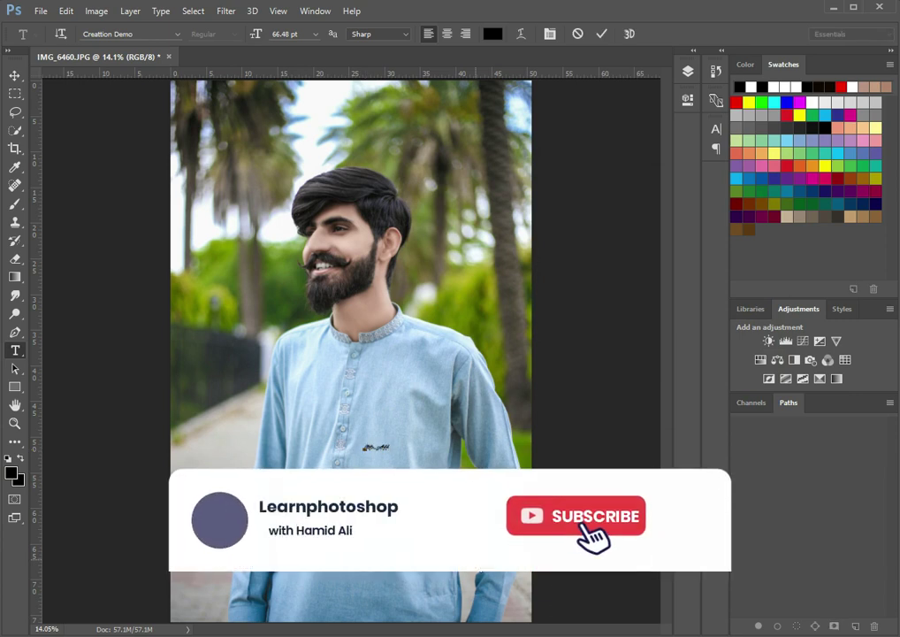
{"action": "left_click", "coordinate": [15, 75]}
Resize and position the 'Mr. Addi' signature on the chest with Free Transform.
{"action": "key", "text": "ctrl+t"}
{"action": "left_click_drag", "start_coordinate": [390, 442], "coordinate": [448, 416]}
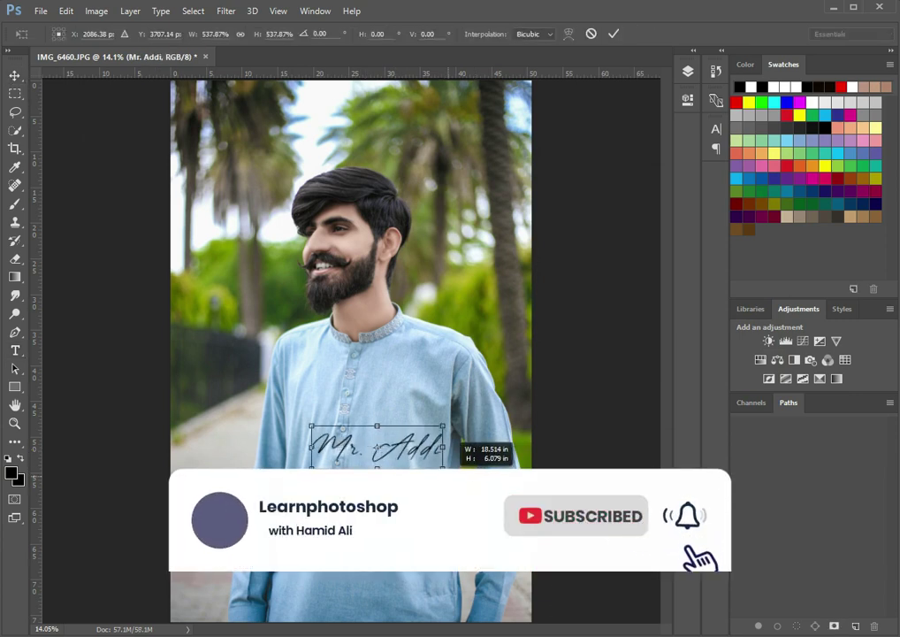
{"action": "left_click_drag", "start_coordinate": [414, 450], "coordinate": [442, 398]}
{"action": "scroll", "coordinate": [443, 398], "scroll_direction": "up", "scroll_amount": 3}
{"action": "scroll", "coordinate": [442, 397], "scroll_direction": "up", "scroll_amount": 1}
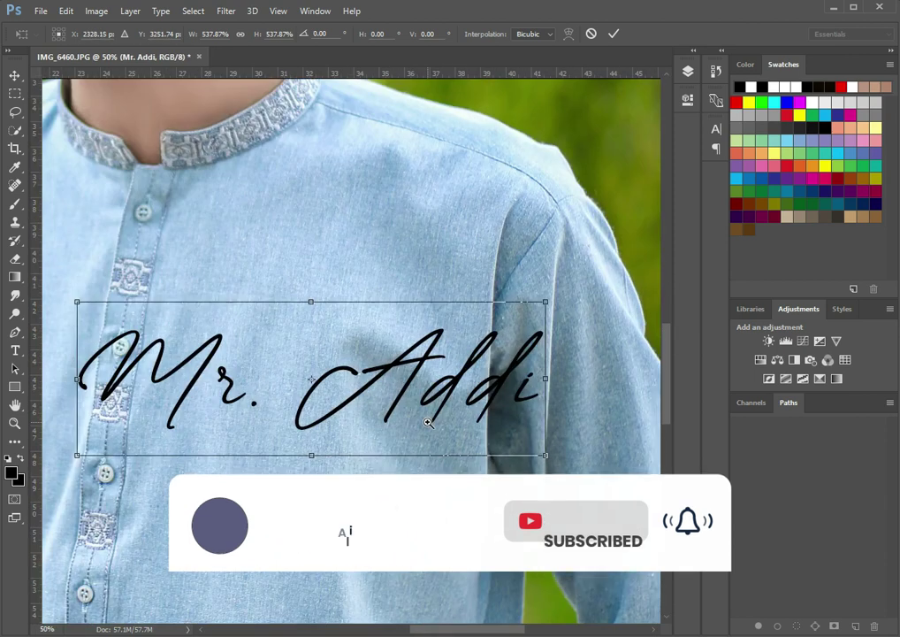
{"action": "mouse_move", "coordinate": [563, 451]}
{"action": "left_mouse_down"}
{"action": "mouse_move", "coordinate": [480, 425]}
{"action": "mouse_move", "coordinate": [465, 386]}
{"action": "left_mouse_up"}
{"action": "key", "text": "Return"}
Split the Blend If Underlying Layer sliders so the fabric shows through the text.
{"action": "left_click", "coordinate": [688, 71]}
{"action": "left_click", "coordinate": [554, 339]}
{"action": "left_click", "coordinate": [572, 358]}
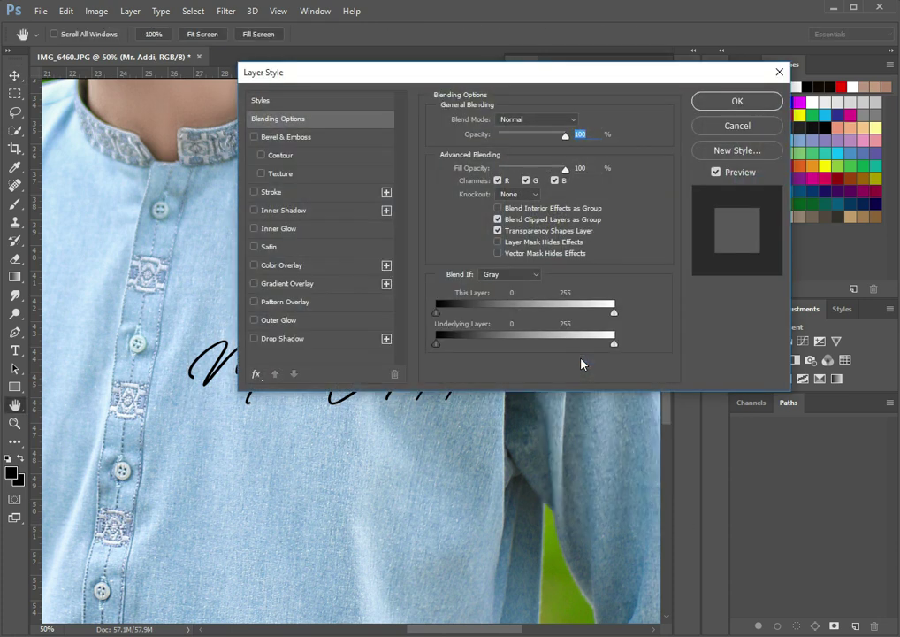
{"action": "left_click_drag", "start_coordinate": [560, 72], "coordinate": [628, 30]}
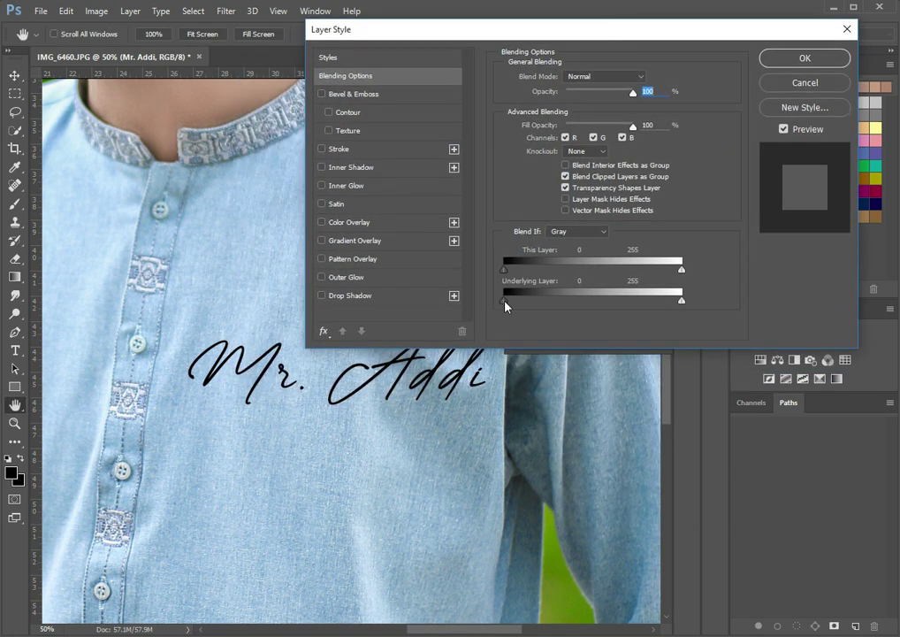
{"action": "left_click_drag", "start_coordinate": [505, 304], "coordinate": [584, 304]}
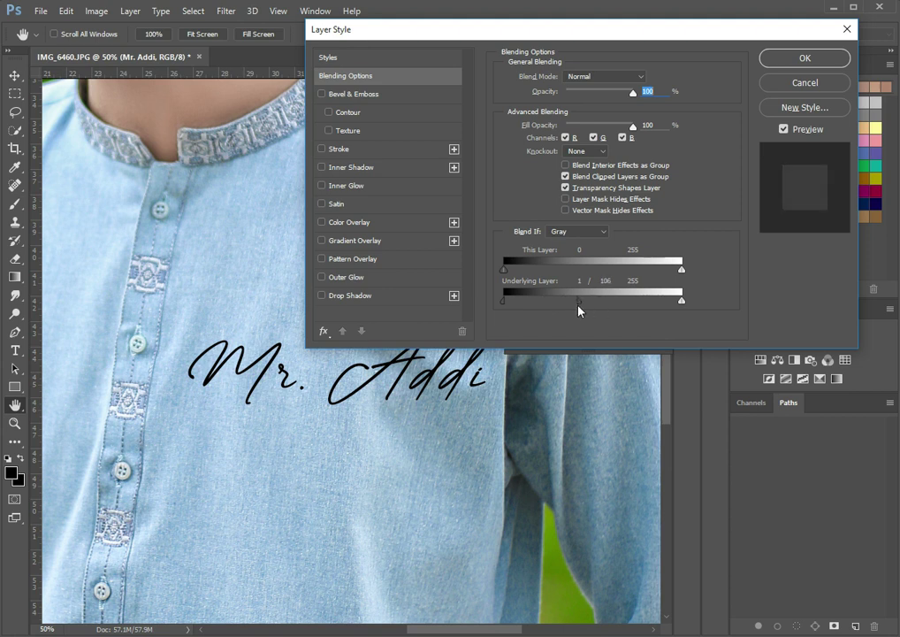
{"action": "mouse_move", "coordinate": [682, 305]}
{"action": "left_mouse_down"}
{"action": "mouse_move", "coordinate": [606, 305]}
{"action": "mouse_move", "coordinate": [618, 305]}
{"action": "left_mouse_up"}
{"action": "left_click", "coordinate": [803, 57]}
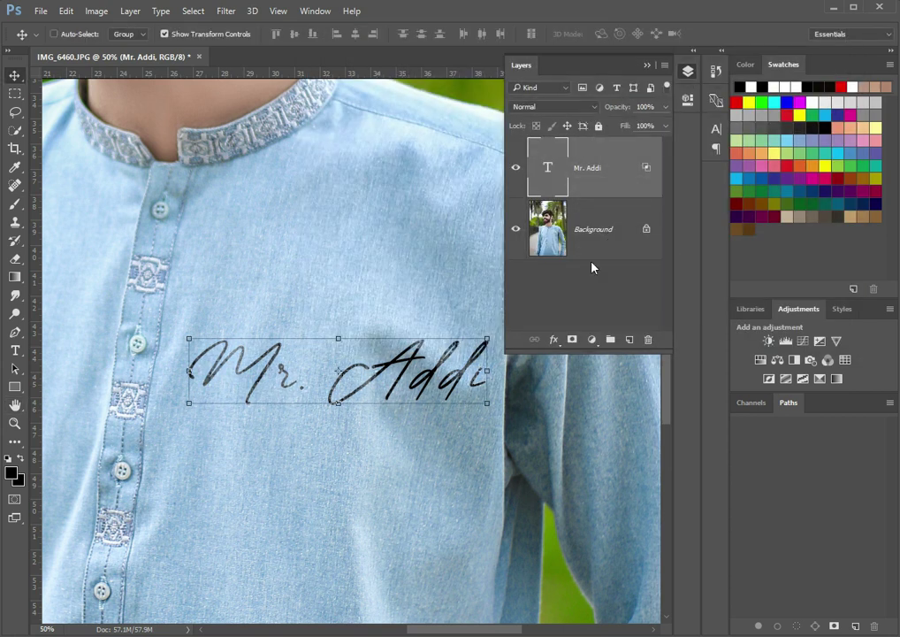
Merge the signature down into the photo and fit the view.
{"action": "left_click", "coordinate": [584, 232]}
{"action": "key", "text": "ctrl+shift+e"}
{"action": "key", "text": "ctrl+0"}
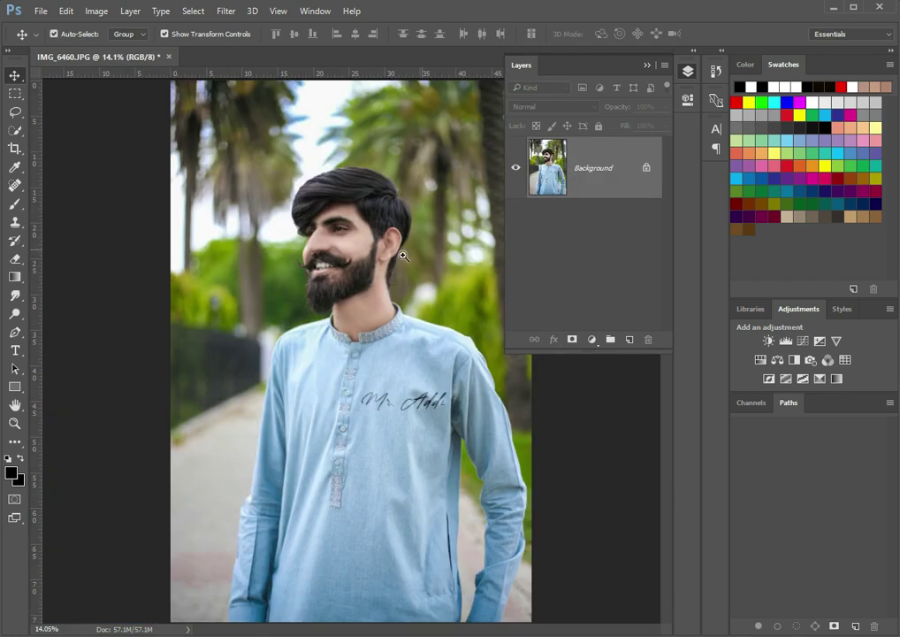
Add a new empty layer set to Color blend mode.
{"action": "left_click", "coordinate": [404, 257]}
{"action": "key", "text": "ctrl+0"}
{"action": "left_click", "coordinate": [624, 346]}
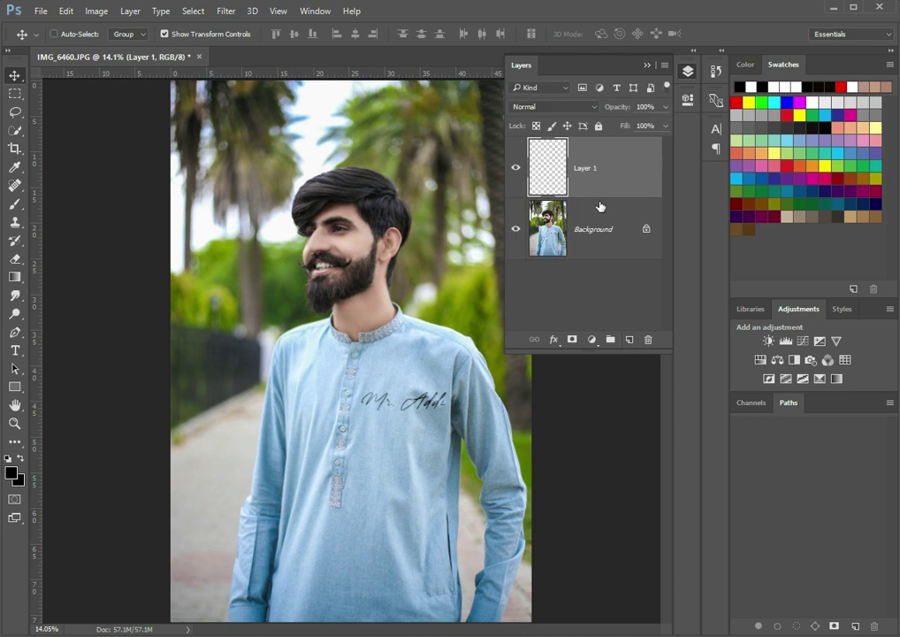
{"action": "left_click", "coordinate": [550, 106]}
{"action": "left_click", "coordinate": [533, 375]}
Choose a lighter pink brush colour, undoing a first reddish test stroke on the beard.
{"action": "key", "text": "ctrl+plus"}
{"action": "key", "text": "ctrl+plus"}
{"action": "key", "text": "ctrl+plus"}
{"action": "left_click", "coordinate": [11, 472]}
{"action": "left_click", "coordinate": [716, 191]}
{"action": "key", "text": "b"}
{"action": "left_click_drag", "start_coordinate": [435, 294], "coordinate": [447, 368]}
{"action": "key", "text": "ctrl+z"}
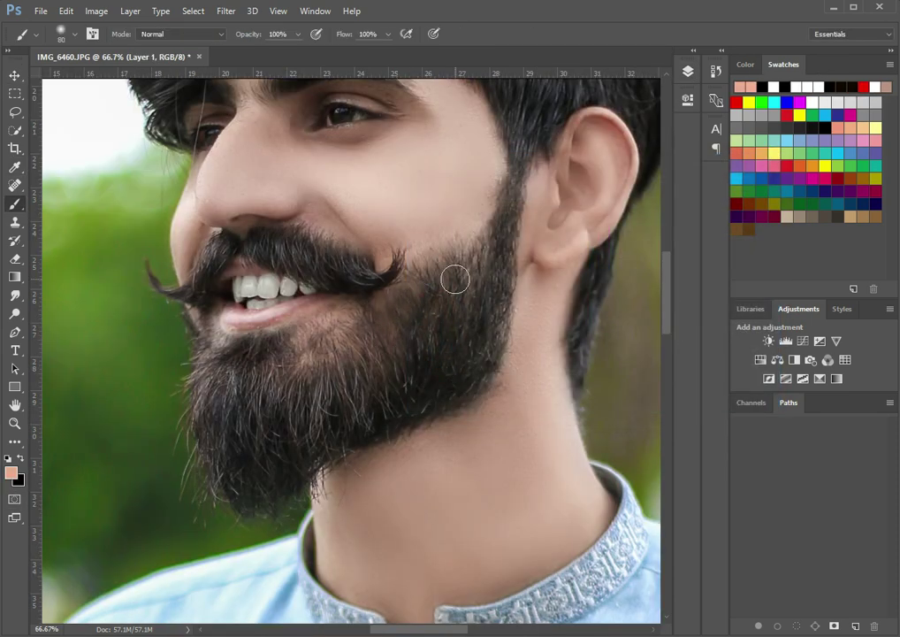
{"action": "right_click", "coordinate": [460, 281]}
{"action": "left_click", "coordinate": [11, 472]}
{"action": "left_click", "coordinate": [454, 201]}
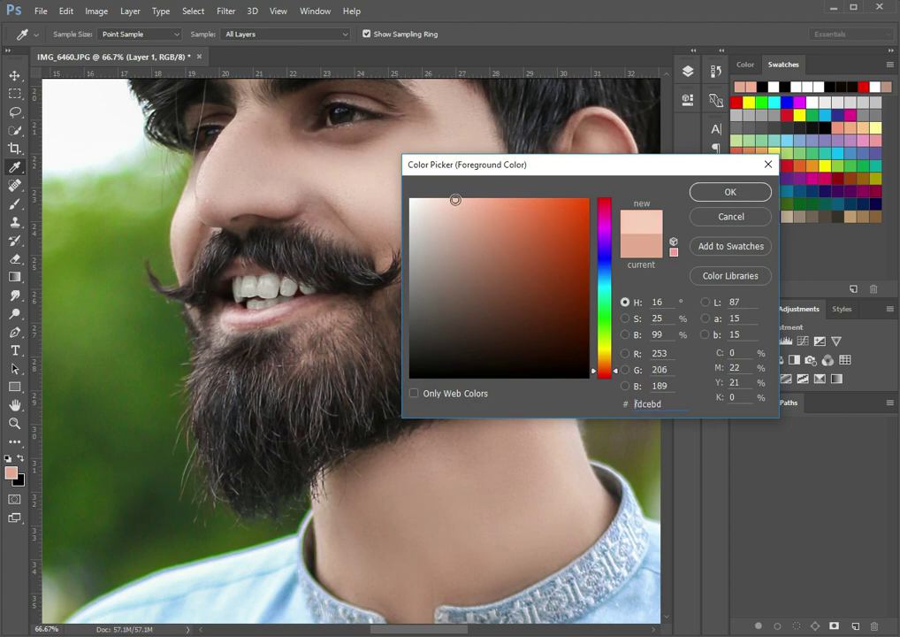
{"action": "left_click", "coordinate": [730, 192]}
Paint the reddish tint over the beard, cheek side, middle and lower edges.
{"action": "mouse_move", "coordinate": [485, 247]}
{"action": "left_mouse_down"}
{"action": "mouse_move", "coordinate": [471, 358]}
{"action": "mouse_move", "coordinate": [501, 280]}
{"action": "left_mouse_up"}
{"action": "mouse_move", "coordinate": [485, 354]}
{"action": "left_mouse_down"}
{"action": "mouse_move", "coordinate": [452, 379]}
{"action": "mouse_move", "coordinate": [464, 379]}
{"action": "mouse_move", "coordinate": [445, 297]}
{"action": "mouse_move", "coordinate": [423, 303]}
{"action": "mouse_move", "coordinate": [400, 377]}
{"action": "mouse_move", "coordinate": [301, 389]}
{"action": "mouse_move", "coordinate": [274, 416]}
{"action": "mouse_move", "coordinate": [284, 449]}
{"action": "mouse_move", "coordinate": [261, 482]}
{"action": "mouse_move", "coordinate": [203, 389]}
{"action": "mouse_move", "coordinate": [260, 357]}
{"action": "left_mouse_up"}
{"action": "key", "text": "bracketright"}
{"action": "left_click_drag", "start_coordinate": [336, 345], "coordinate": [385, 326]}
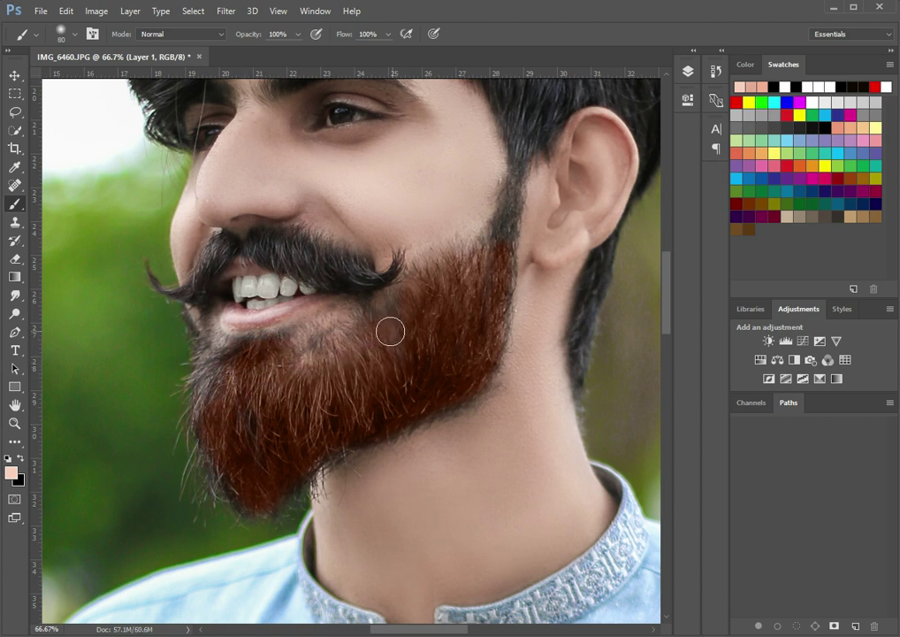
{"action": "key", "text": "bracketright"}
{"action": "mouse_move", "coordinate": [318, 460]}
{"action": "left_mouse_down"}
{"action": "mouse_move", "coordinate": [223, 475]}
{"action": "mouse_move", "coordinate": [206, 401]}
{"action": "mouse_move", "coordinate": [224, 353]}
{"action": "left_mouse_up"}
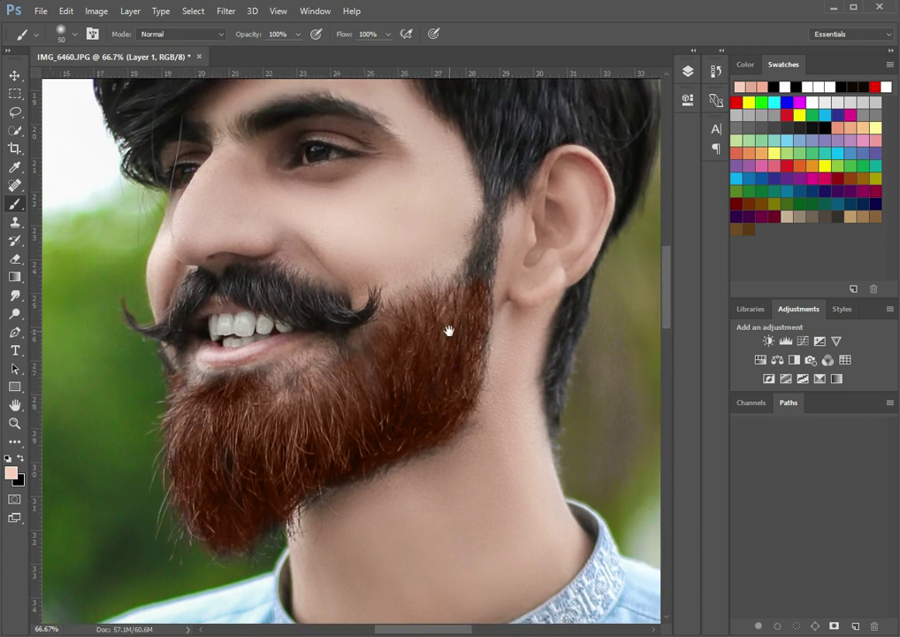
Tint the sideburn and the mustache, including its top edge and curled tips.
{"action": "scroll", "coordinate": [448, 327], "scroll_direction": "up", "scroll_amount": 1}
{"action": "scroll", "coordinate": [492, 275], "scroll_direction": "up", "scroll_amount": 1}
{"action": "mouse_move", "coordinate": [469, 330]}
{"action": "left_mouse_down"}
{"action": "mouse_move", "coordinate": [460, 272]}
{"action": "mouse_move", "coordinate": [471, 252]}
{"action": "left_mouse_up"}
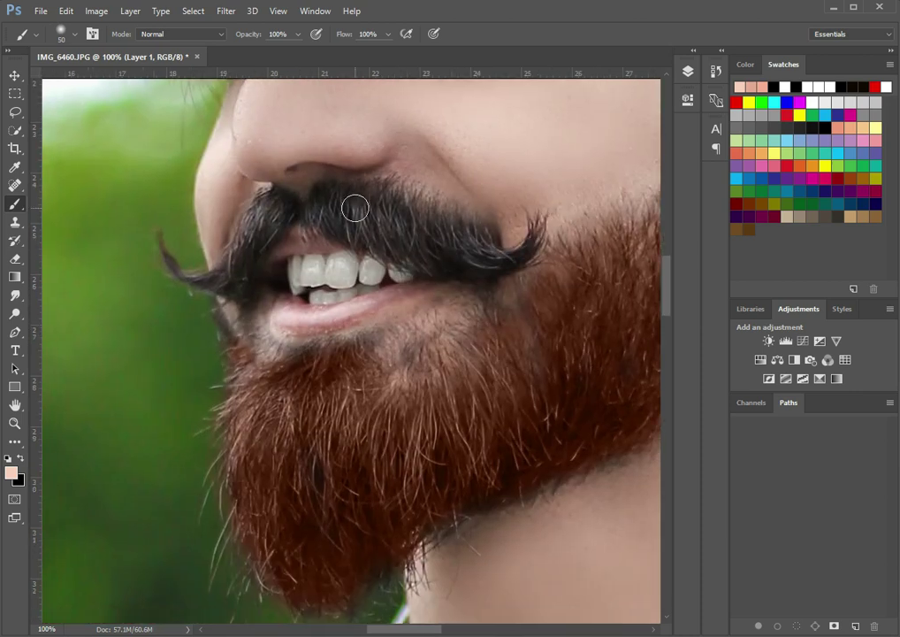
{"action": "mouse_move", "coordinate": [352, 226]}
{"action": "left_mouse_down"}
{"action": "mouse_move", "coordinate": [392, 217]}
{"action": "mouse_move", "coordinate": [421, 237]}
{"action": "mouse_move", "coordinate": [445, 237]}
{"action": "mouse_move", "coordinate": [397, 255]}
{"action": "mouse_move", "coordinate": [356, 221]}
{"action": "mouse_move", "coordinate": [316, 213]}
{"action": "mouse_move", "coordinate": [321, 206]}
{"action": "mouse_move", "coordinate": [446, 234]}
{"action": "mouse_move", "coordinate": [474, 253]}
{"action": "mouse_move", "coordinate": [508, 259]}
{"action": "mouse_move", "coordinate": [537, 229]}
{"action": "left_mouse_up"}
{"action": "key", "text": "bracketleft"}
{"action": "key", "text": "bracketleft"}
{"action": "left_click_drag", "start_coordinate": [424, 216], "coordinate": [360, 188]}
{"action": "key", "text": "bracketright"}
{"action": "mouse_move", "coordinate": [306, 219]}
{"action": "left_mouse_down"}
{"action": "mouse_move", "coordinate": [273, 199]}
{"action": "mouse_move", "coordinate": [261, 239]}
{"action": "mouse_move", "coordinate": [231, 280]}
{"action": "mouse_move", "coordinate": [194, 273]}
{"action": "left_mouse_up"}
{"action": "key", "text": "bracketleft"}
{"action": "key", "text": "bracketleft"}
{"action": "key", "text": "bracketleft"}
{"action": "key", "text": "bracketleft"}
{"action": "key", "text": "bracketright"}
{"action": "mouse_move", "coordinate": [365, 216]}
{"action": "left_mouse_down"}
{"action": "mouse_move", "coordinate": [442, 245]}
{"action": "mouse_move", "coordinate": [386, 239]}
{"action": "left_mouse_up"}
{"action": "left_click_drag", "start_coordinate": [499, 260], "coordinate": [498, 402]}
Zoom onto the hair and paint wide auburn streaks across the fringe and top hair.
{"action": "left_click", "coordinate": [453, 277], "text": "alt"}
{"action": "left_click", "coordinate": [456, 325], "text": "alt"}
{"action": "left_click_drag", "start_coordinate": [408, 317], "coordinate": [473, 296]}
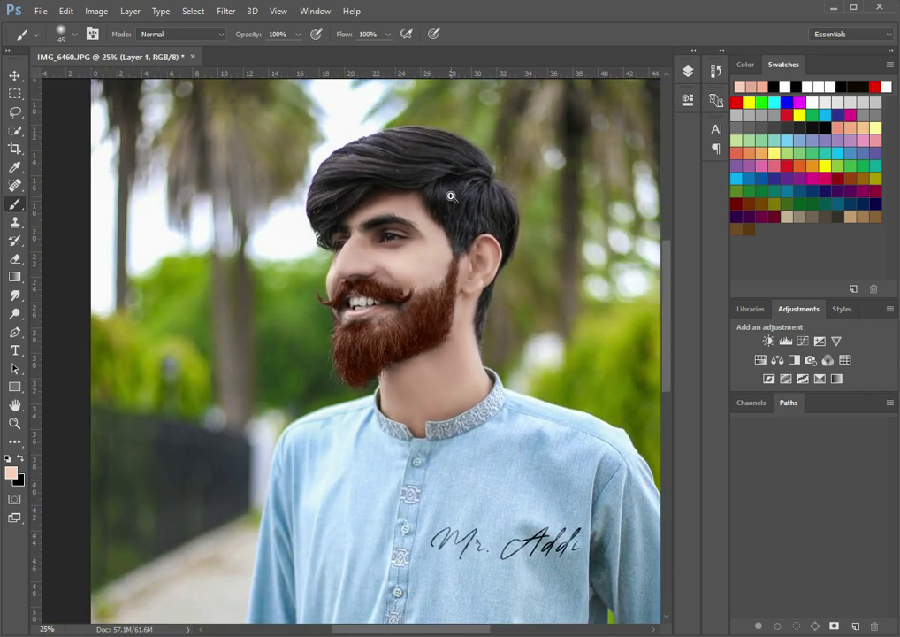
{"action": "left_click", "coordinate": [407, 223], "text": "ctrl"}
{"action": "left_click", "coordinate": [436, 247], "text": "ctrl"}
{"action": "key", "text": "bracketright"}
{"action": "mouse_move", "coordinate": [536, 233]}
{"action": "left_mouse_down"}
{"action": "mouse_move", "coordinate": [429, 235]}
{"action": "mouse_move", "coordinate": [261, 203]}
{"action": "mouse_move", "coordinate": [388, 241]}
{"action": "left_mouse_up"}
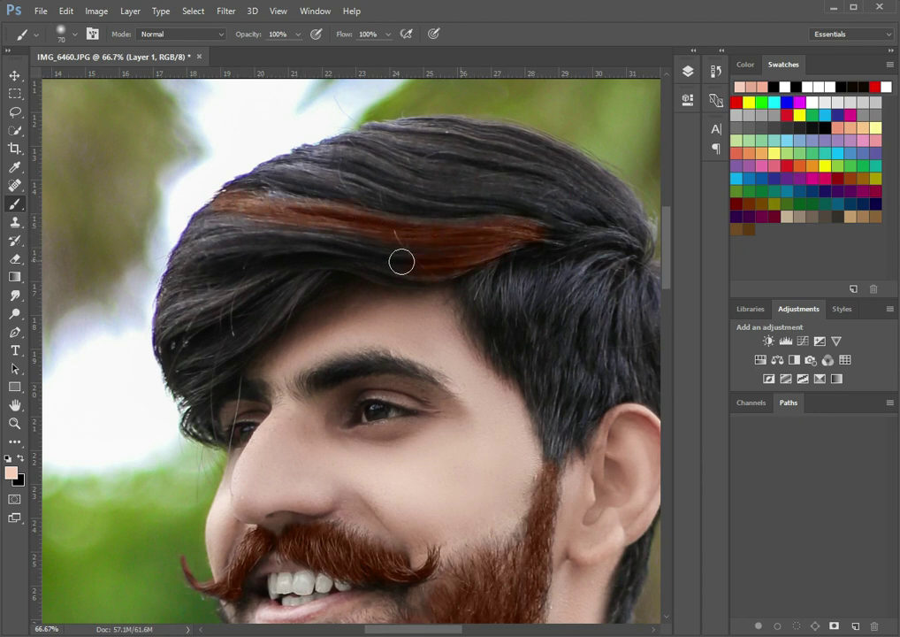
{"action": "mouse_move", "coordinate": [303, 254]}
{"action": "left_mouse_down"}
{"action": "mouse_move", "coordinate": [474, 255]}
{"action": "mouse_move", "coordinate": [332, 237]}
{"action": "mouse_move", "coordinate": [200, 237]}
{"action": "mouse_move", "coordinate": [457, 245]}
{"action": "mouse_move", "coordinate": [573, 235]}
{"action": "mouse_move", "coordinate": [406, 233]}
{"action": "left_mouse_up"}
{"action": "key", "text": "bracketleft"}
{"action": "key", "text": "bracketleft"}
{"action": "key", "text": "bracketleft"}
{"action": "key", "text": "bracketleft"}
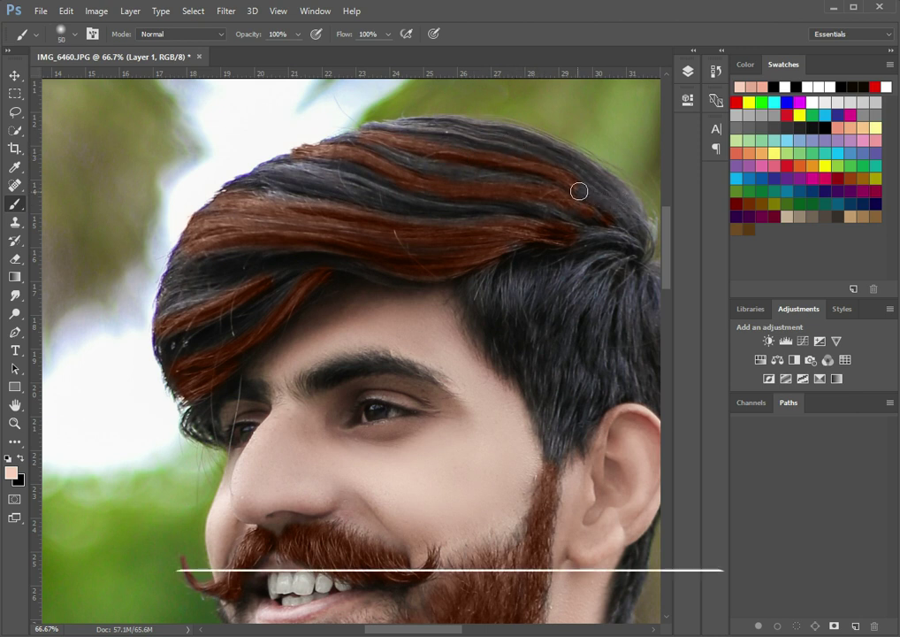
{"action": "scroll", "coordinate": [530, 269], "scroll_direction": "down", "scroll_amount": 1}
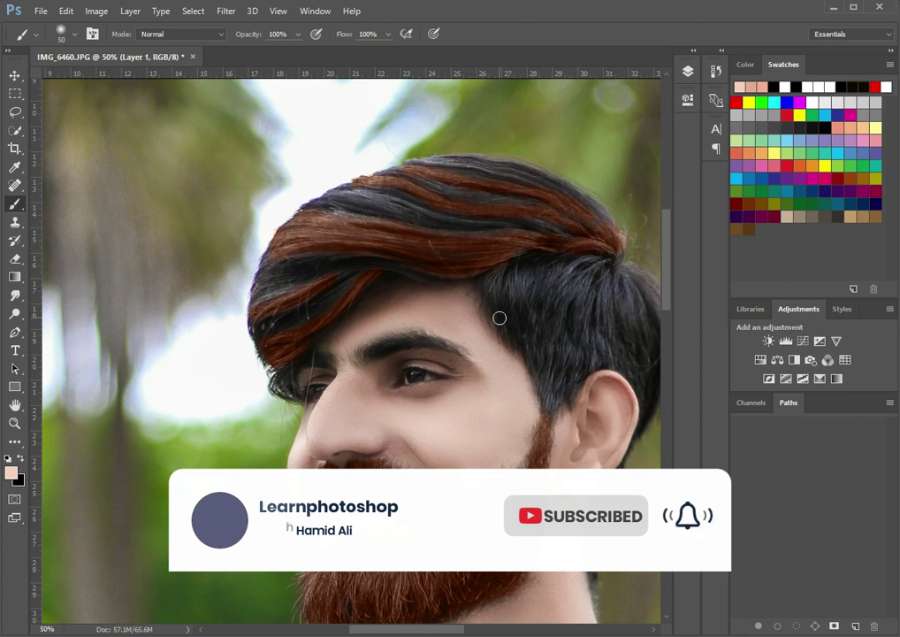
Fade the visible auburn tint layer (Layer 1) to 78% opacity.
{"action": "scroll", "coordinate": [478, 315], "scroll_direction": "down", "scroll_amount": 1}
{"action": "scroll", "coordinate": [458, 318], "scroll_direction": "down", "scroll_amount": 2}
{"action": "scroll", "coordinate": [452, 341], "scroll_direction": "down", "scroll_amount": 1}
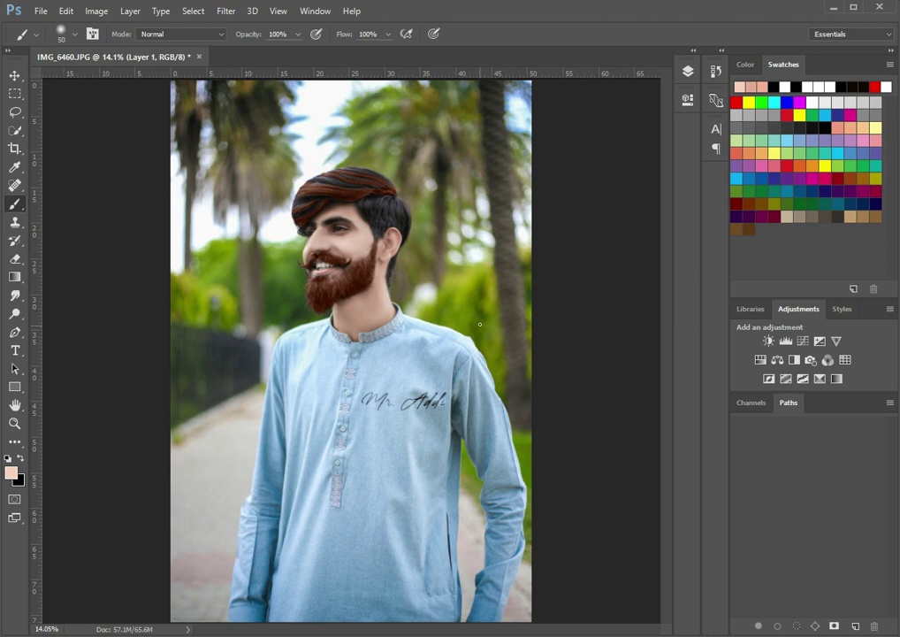
{"action": "scroll", "coordinate": [375, 570], "scroll_direction": "up", "scroll_amount": 1}
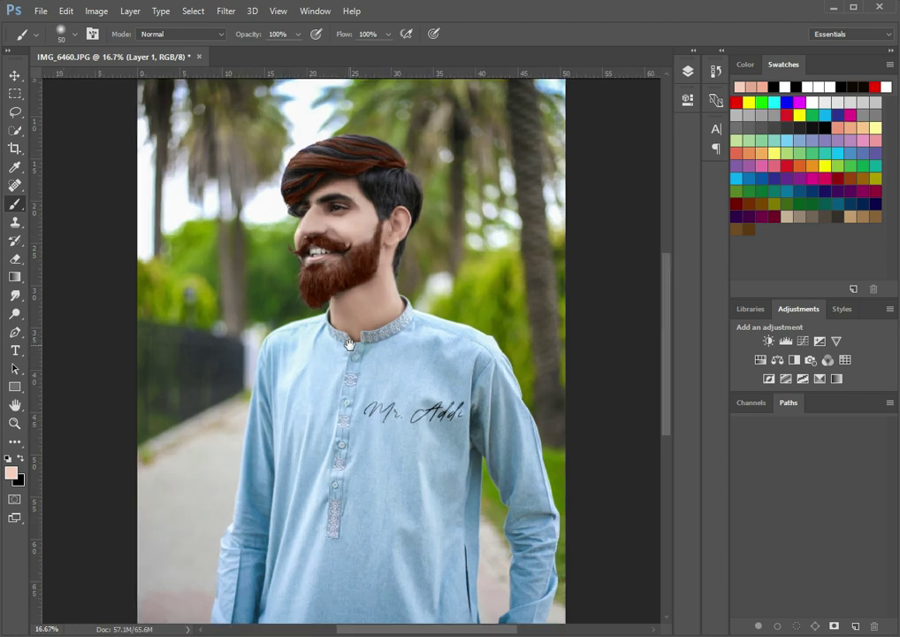
{"action": "scroll", "coordinate": [376, 570], "scroll_direction": "down", "scroll_amount": 2}
{"action": "left_click", "coordinate": [688, 70]}
{"action": "left_click", "coordinate": [514, 172]}
{"action": "scroll", "coordinate": [363, 281], "scroll_direction": "up", "scroll_amount": 3}
{"action": "scroll", "coordinate": [297, 263], "scroll_direction": "up", "scroll_amount": 2}
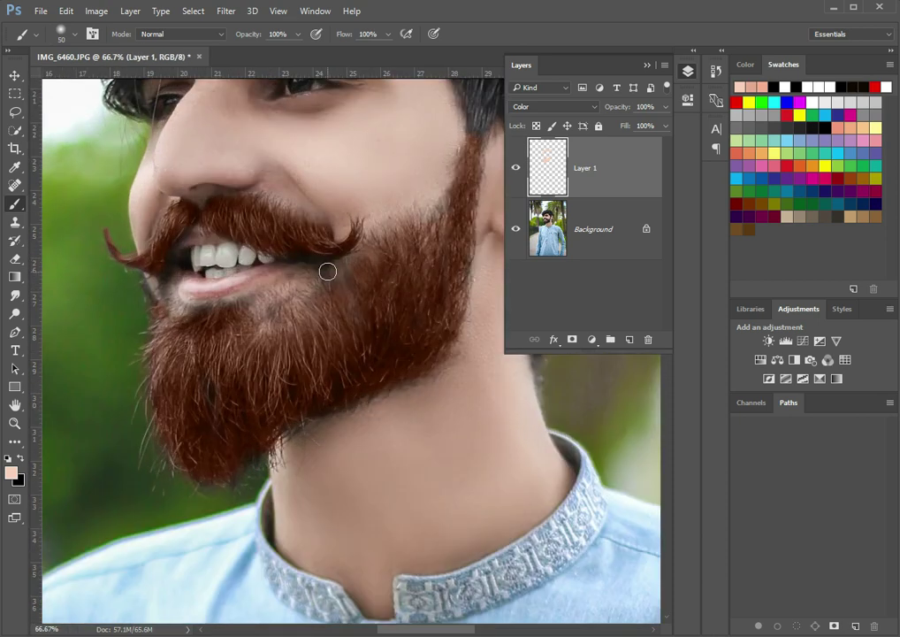
{"action": "scroll", "coordinate": [379, 290], "scroll_direction": "down", "scroll_amount": 1}
{"action": "mouse_move", "coordinate": [620, 112]}
{"action": "left_mouse_down"}
{"action": "mouse_move", "coordinate": [605, 113]}
{"action": "mouse_move", "coordinate": [674, 111]}
{"action": "left_mouse_up"}
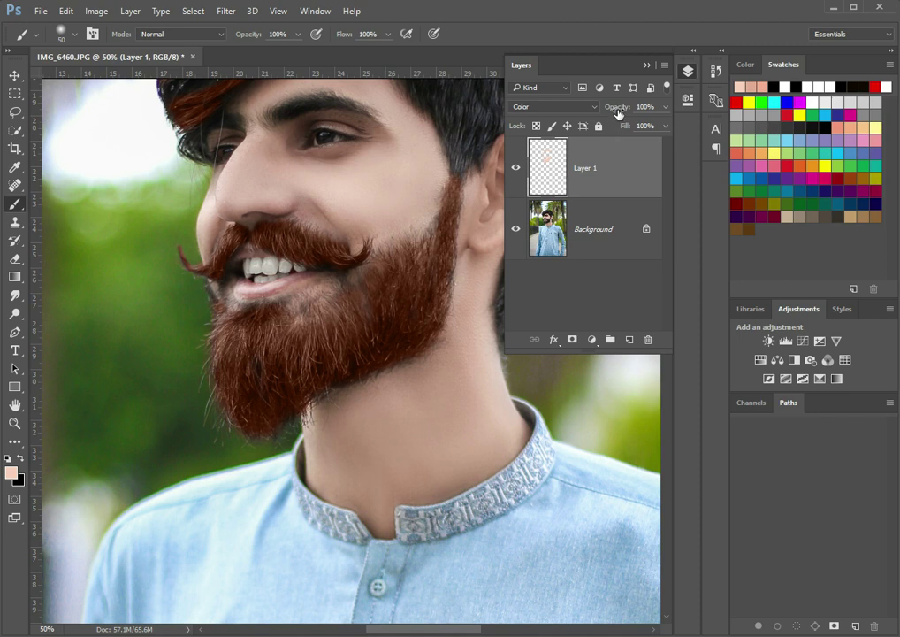
Merge the tint into the Background photo and fit the whole portrait in view.
{"action": "left_click", "coordinate": [590, 232]}
{"action": "key", "text": "ctrl+shift+e"}
{"action": "key", "text": "F7"}
{"action": "key", "text": "ctrl+0"}
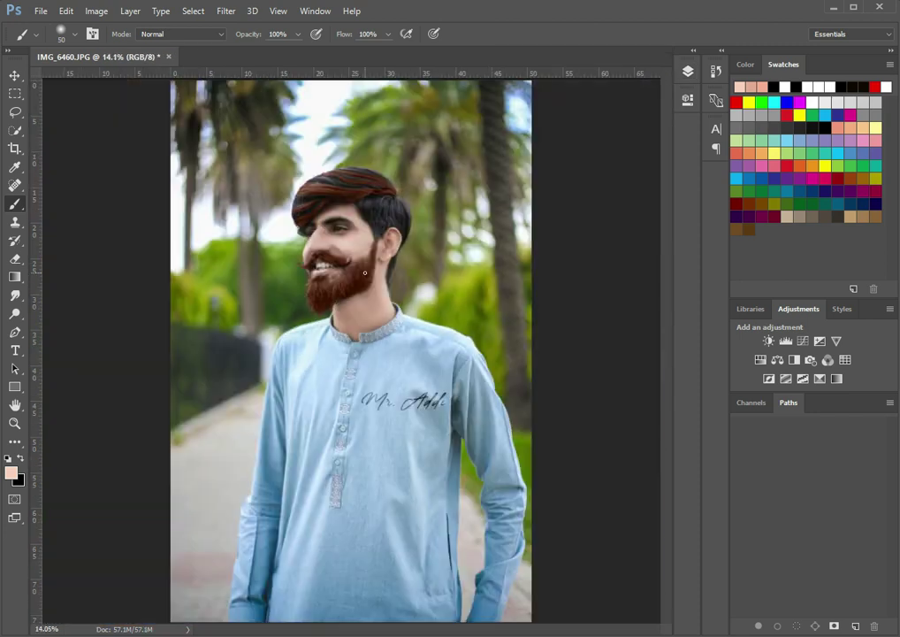